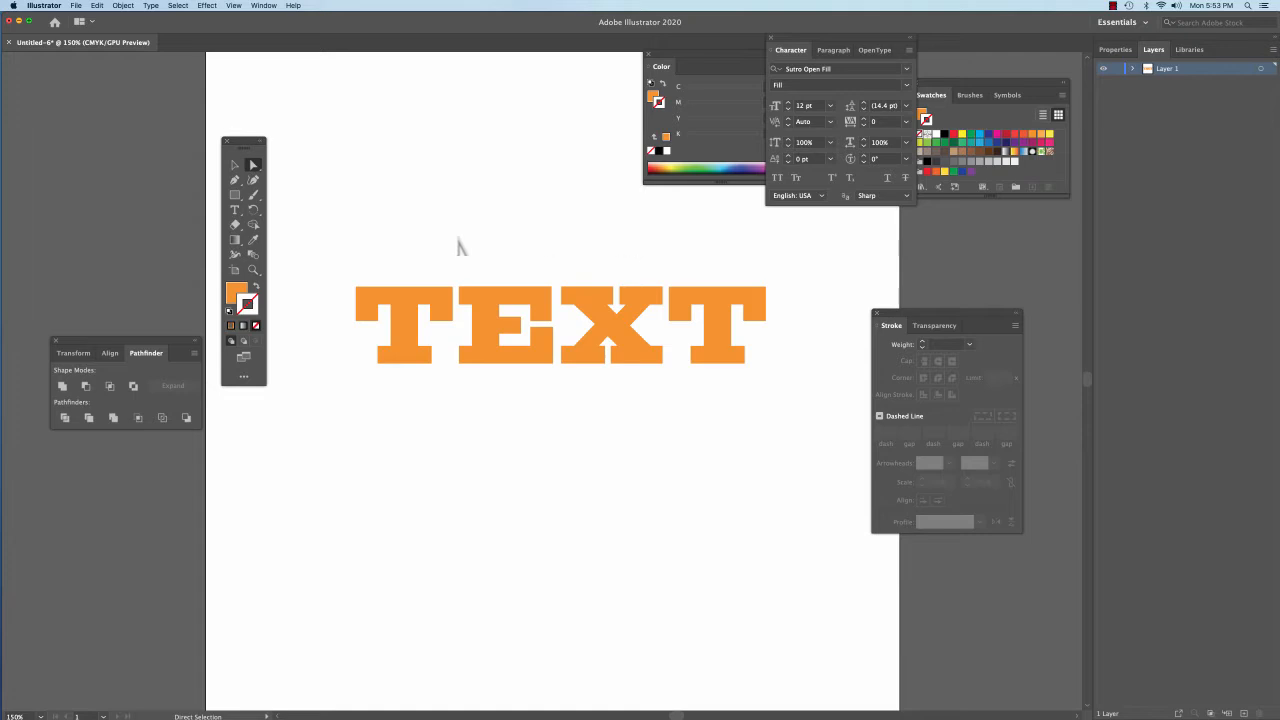
Step: Convert the orange word TEXT to outlines
{"action": "left_click", "coordinate": [234, 165]}
{"action": "left_click", "coordinate": [398, 336]}
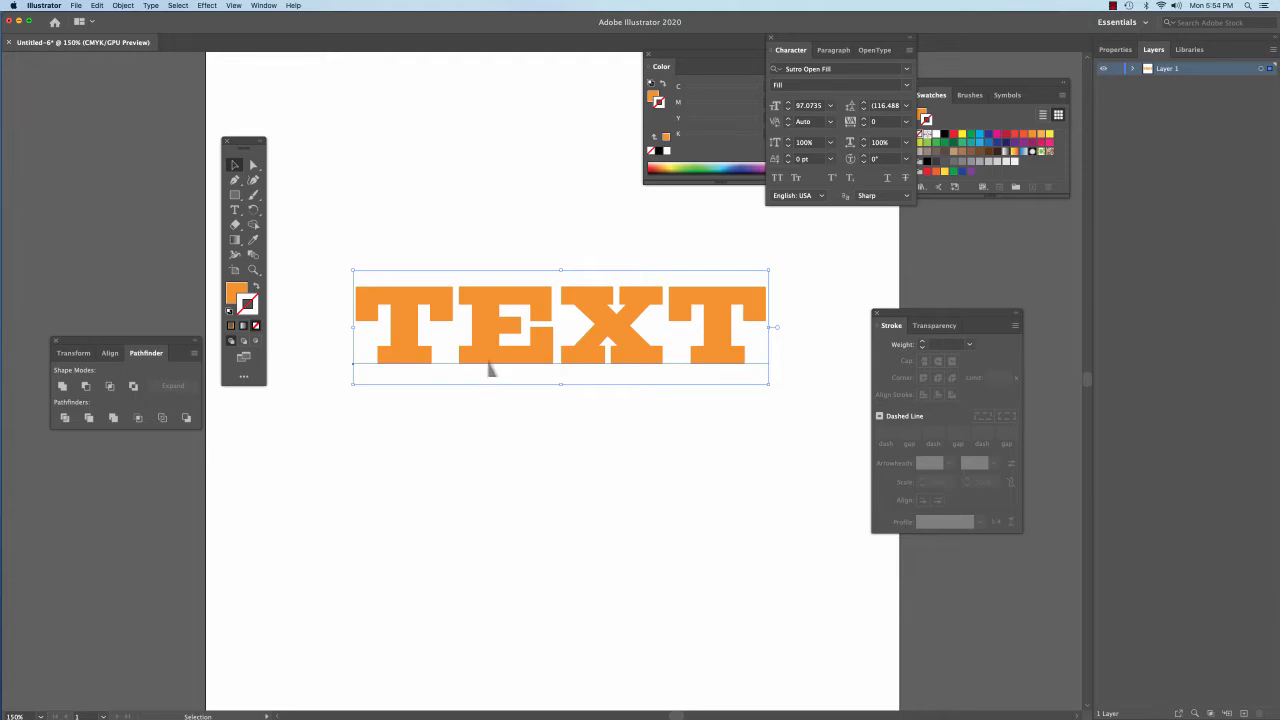
{"action": "left_click", "coordinate": [150, 5]}
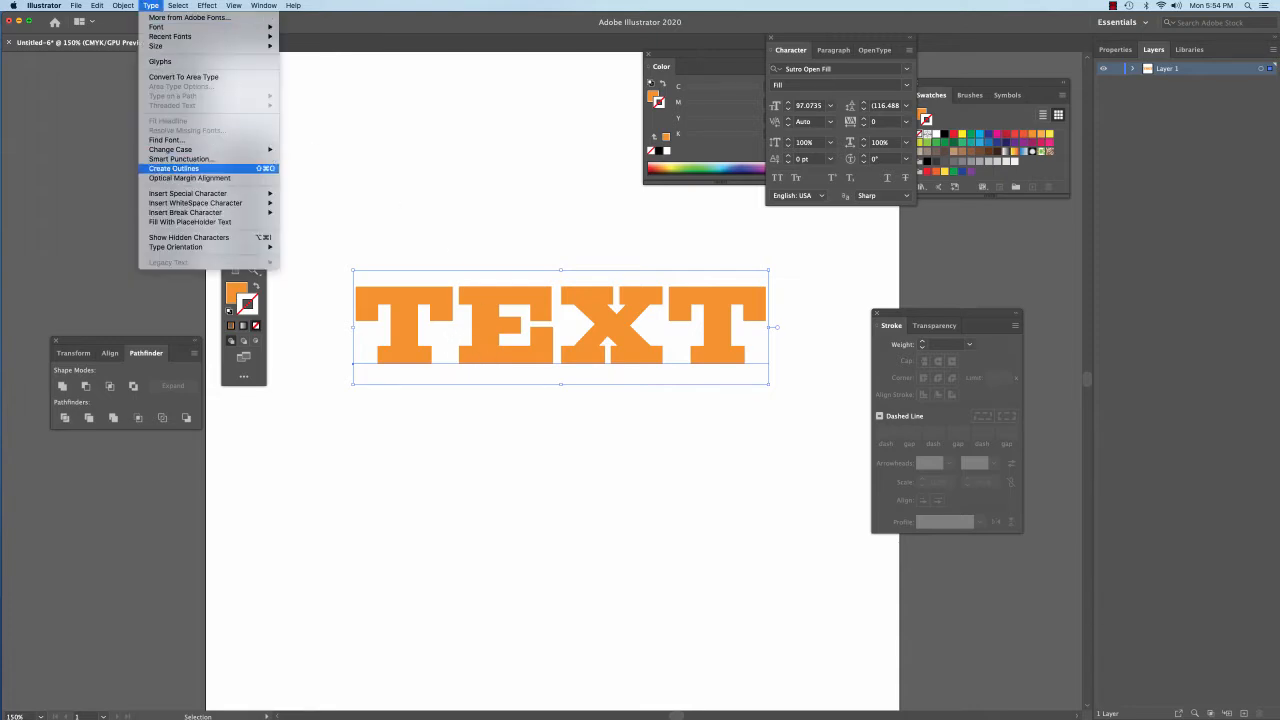
{"action": "left_click", "coordinate": [175, 168]}
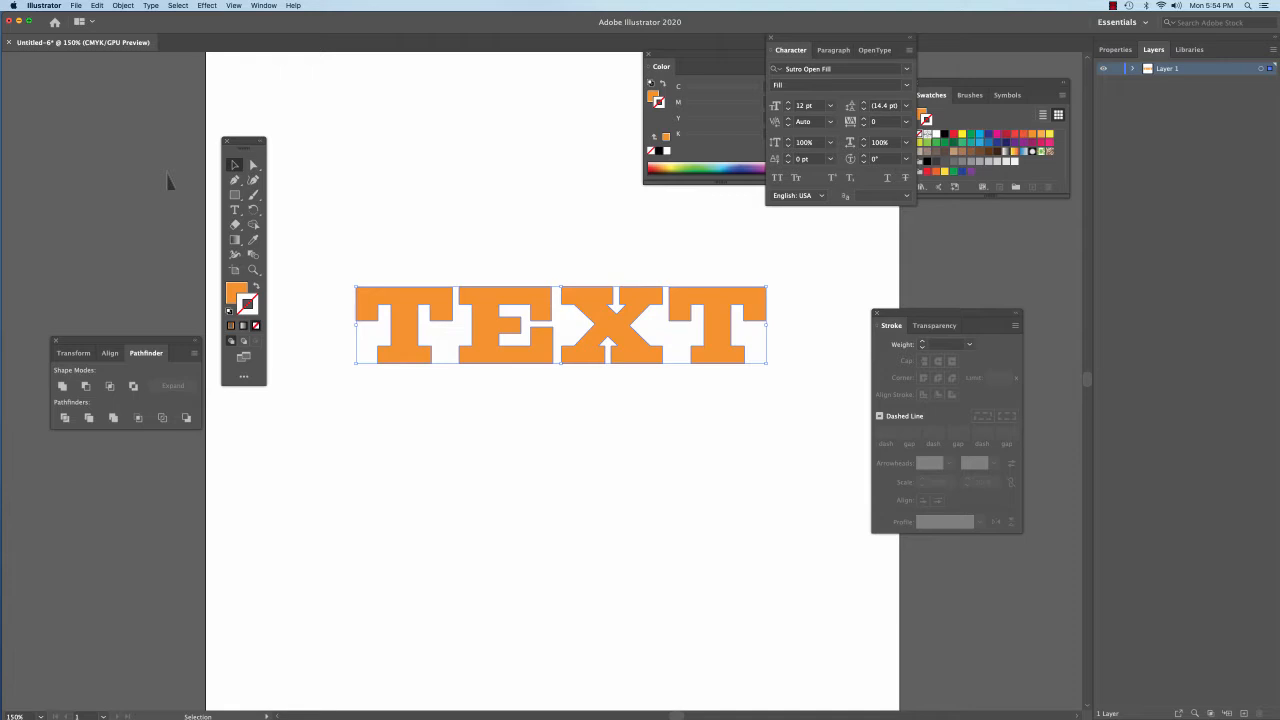
Step: Give the outlined word a 3D Extrude & Bevel effect with a custom rotation of 23°, -21° and 9°
{"action": "left_click", "coordinate": [207, 5]}
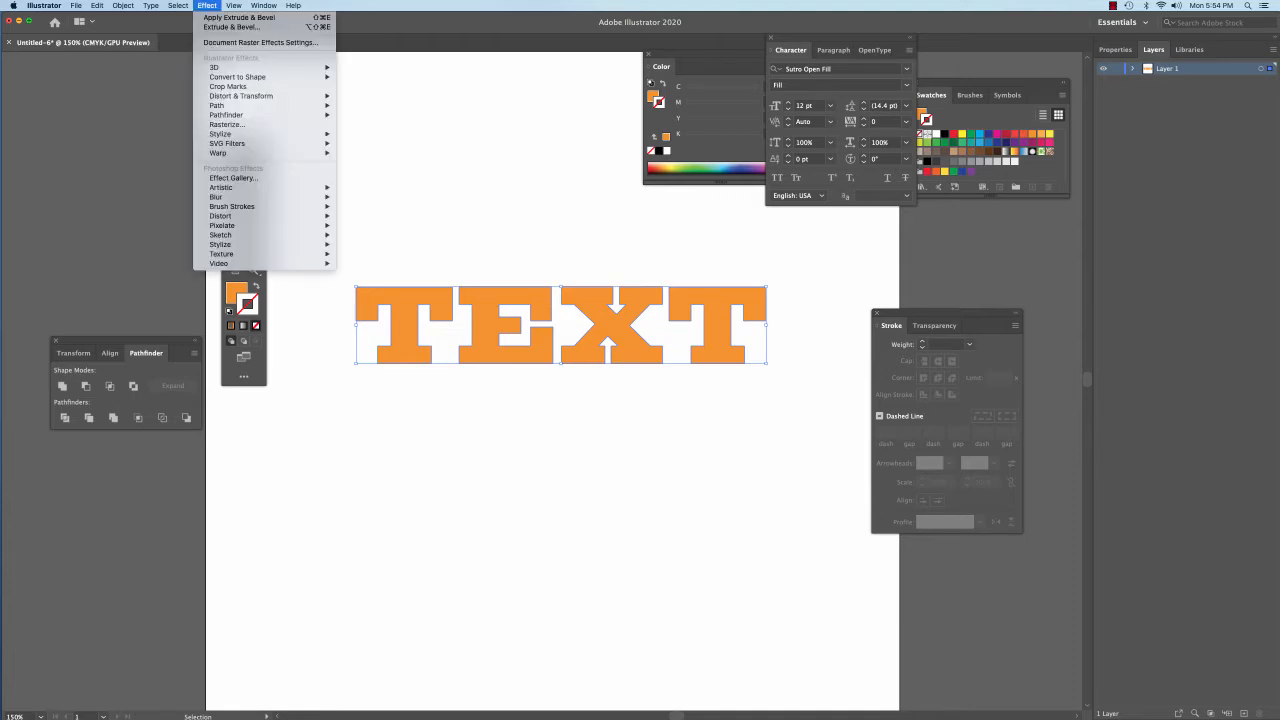
{"action": "mouse_move", "coordinate": [215, 67]}
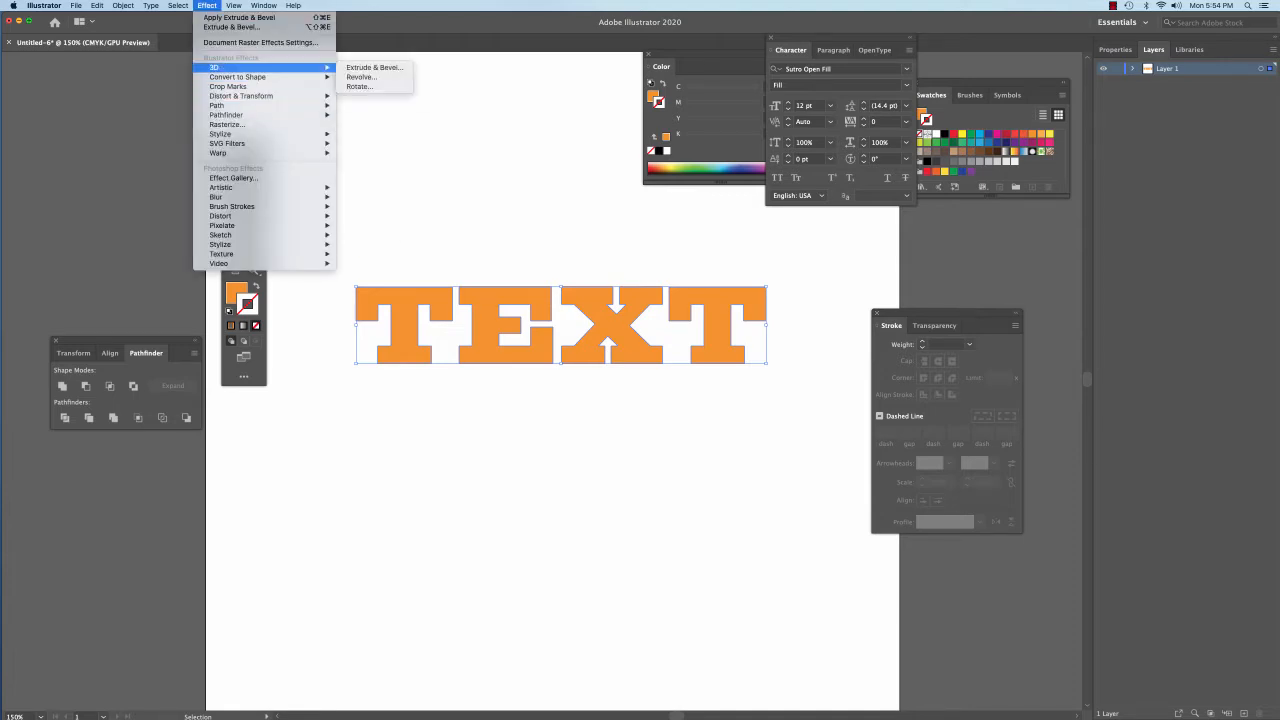
{"action": "left_click", "coordinate": [374, 67]}
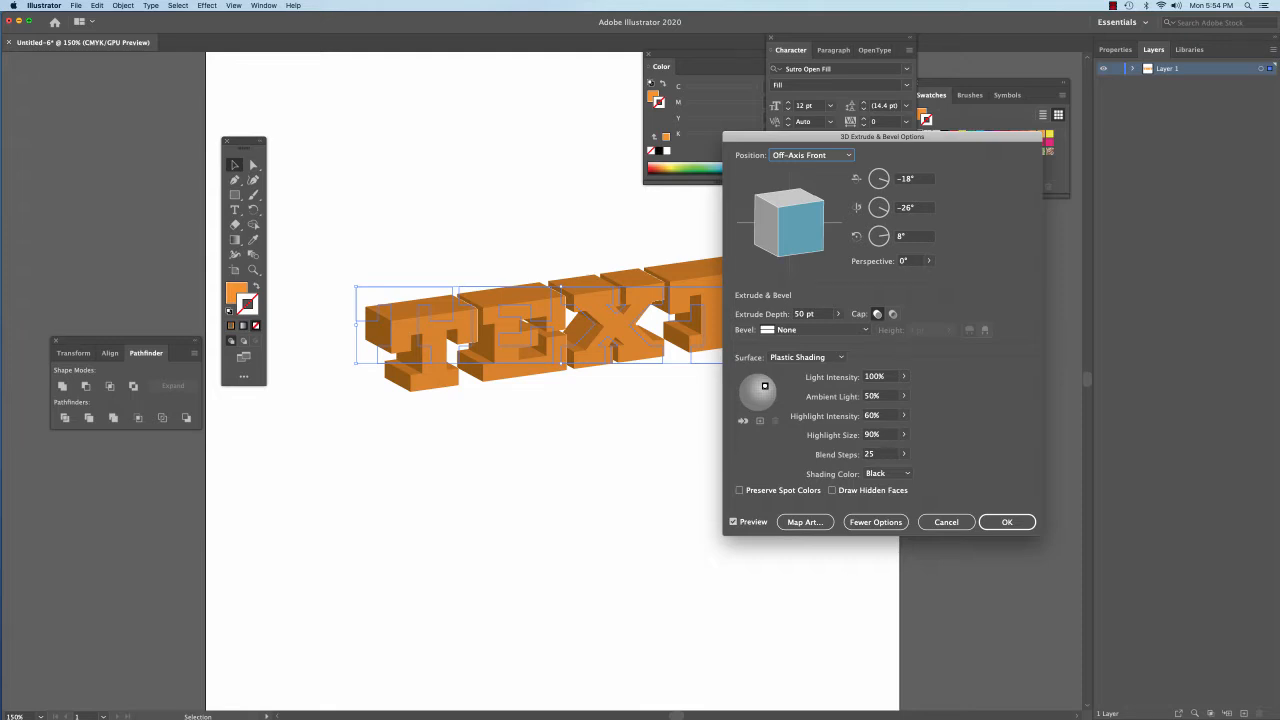
{"action": "left_click_drag", "start_coordinate": [880, 136], "coordinate": [1024, 134]}
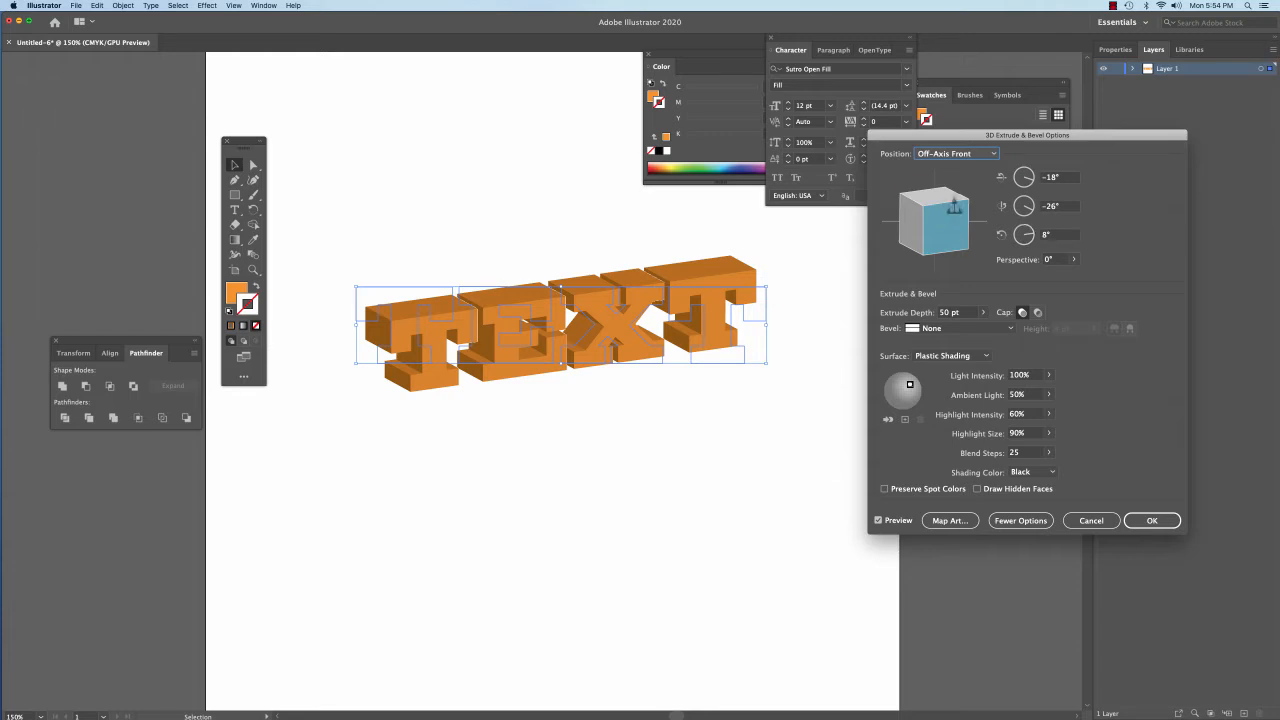
{"action": "mouse_move", "coordinate": [955, 205]}
{"action": "left_mouse_down"}
{"action": "mouse_move", "coordinate": [937, 195]}
{"action": "mouse_move", "coordinate": [914, 240]}
{"action": "mouse_move", "coordinate": [951, 188]}
{"action": "left_mouse_up"}
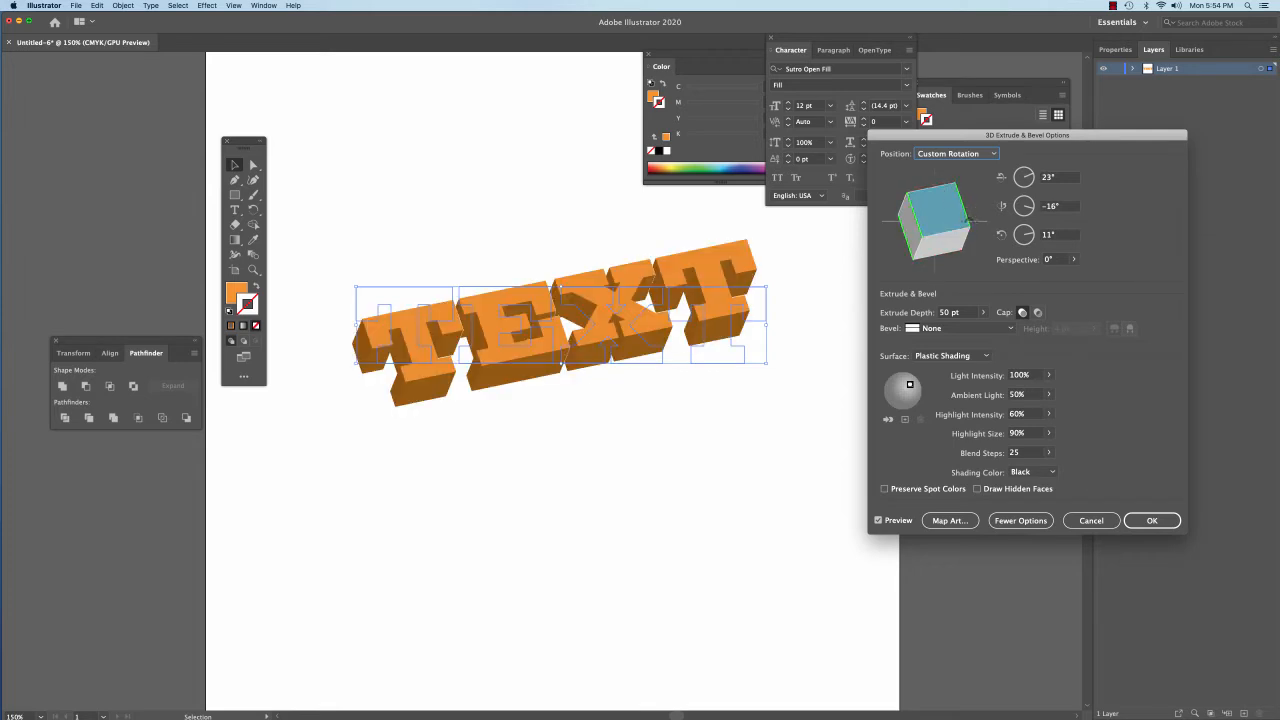
{"action": "left_click_drag", "start_coordinate": [970, 238], "coordinate": [970, 207]}
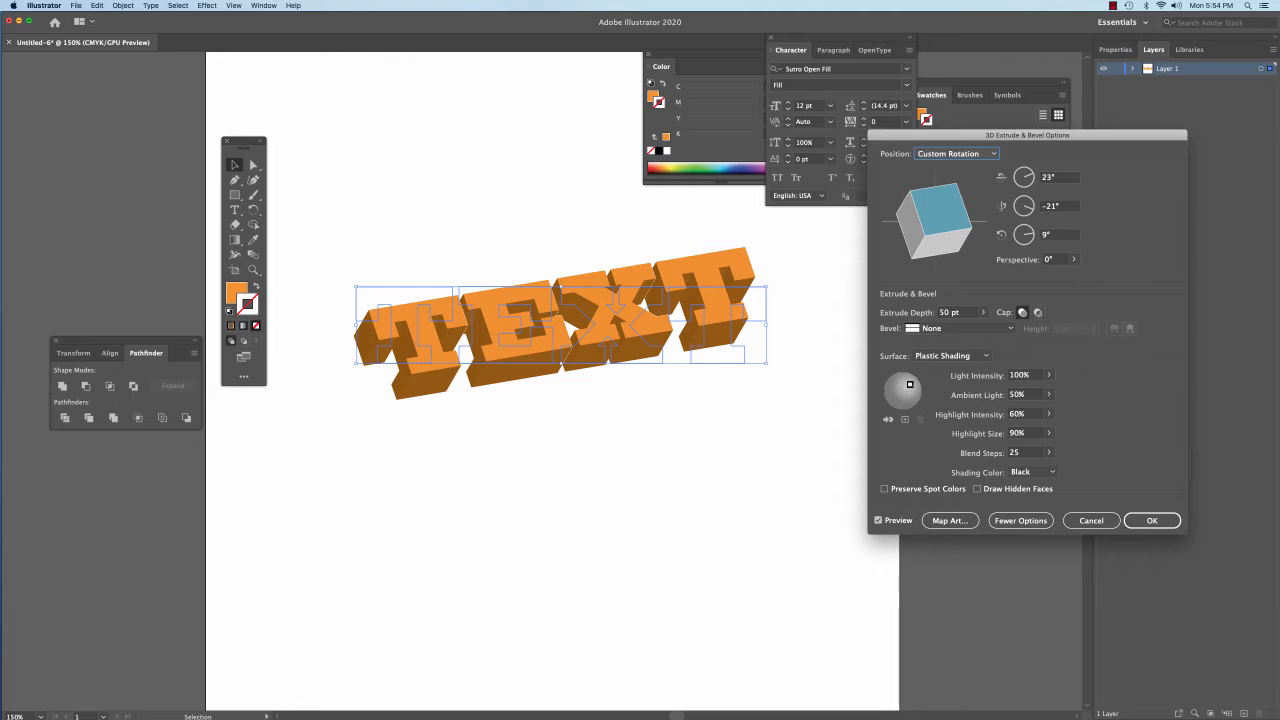
Step: Try the extrusion with the cap turned off for a hollow appearance, and restore the solid cap
{"action": "left_click", "coordinate": [983, 312]}
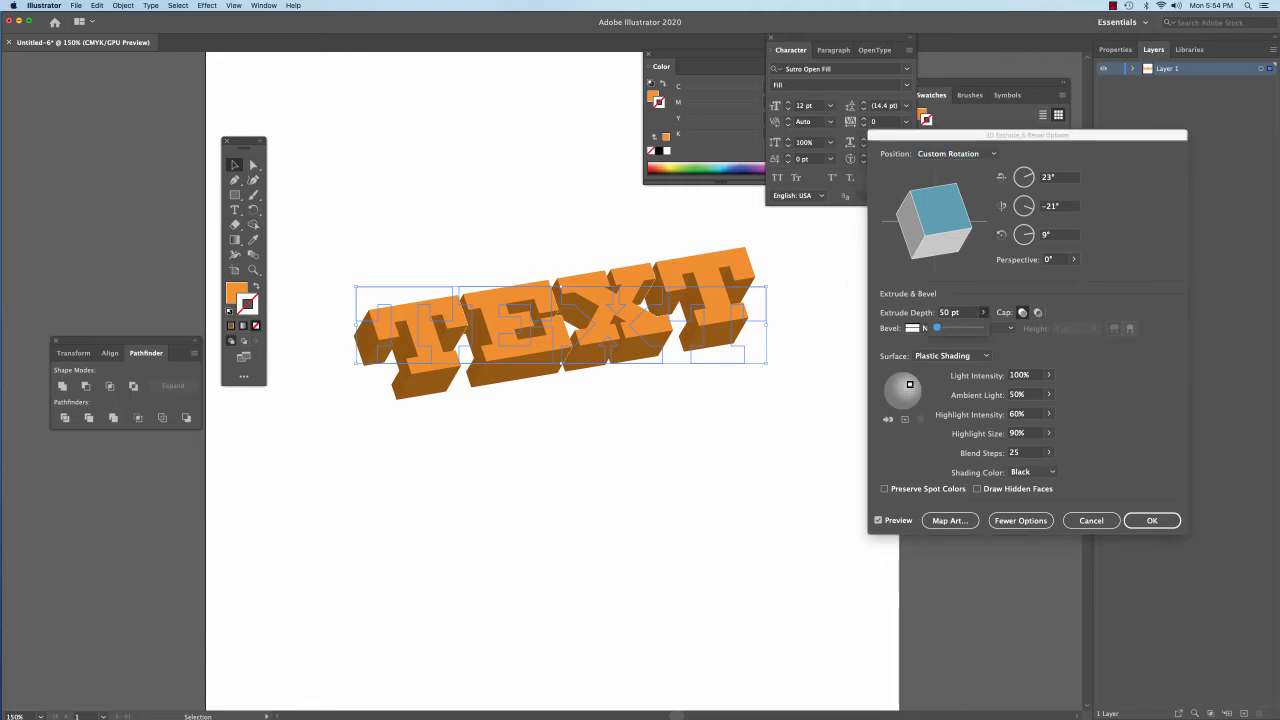
{"action": "left_click", "coordinate": [957, 312]}
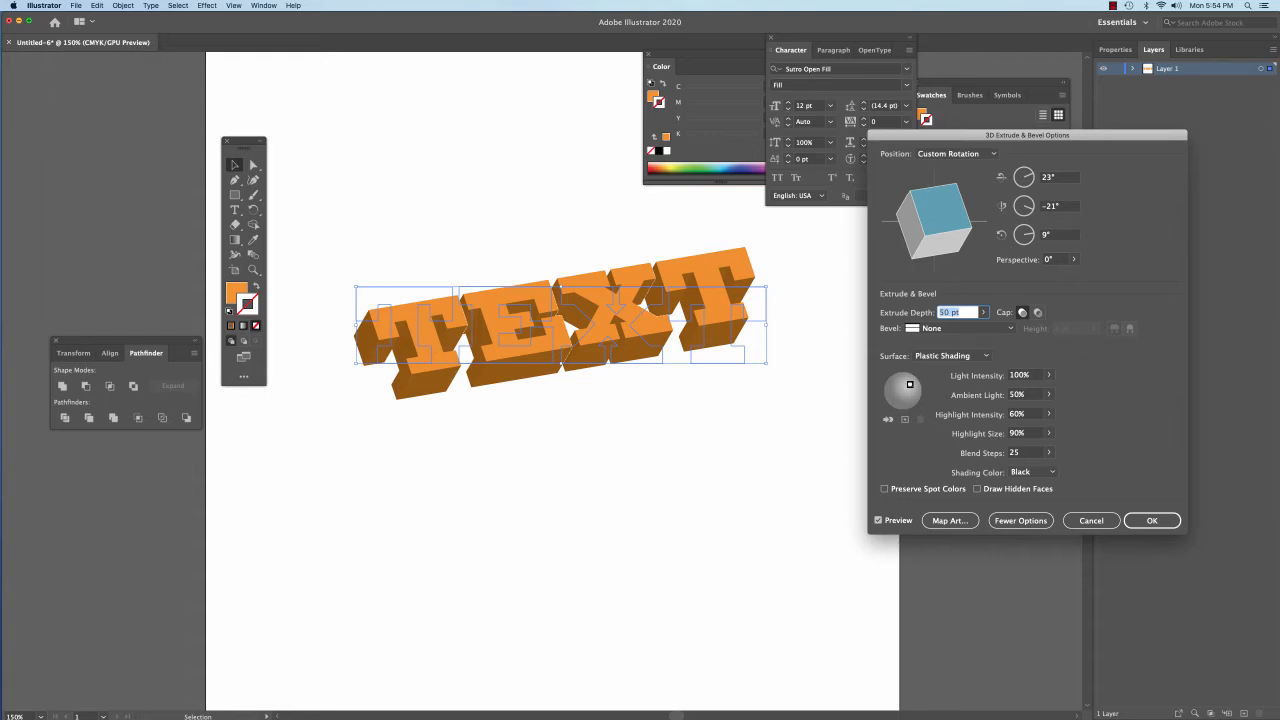
{"action": "left_click", "coordinate": [1037, 312]}
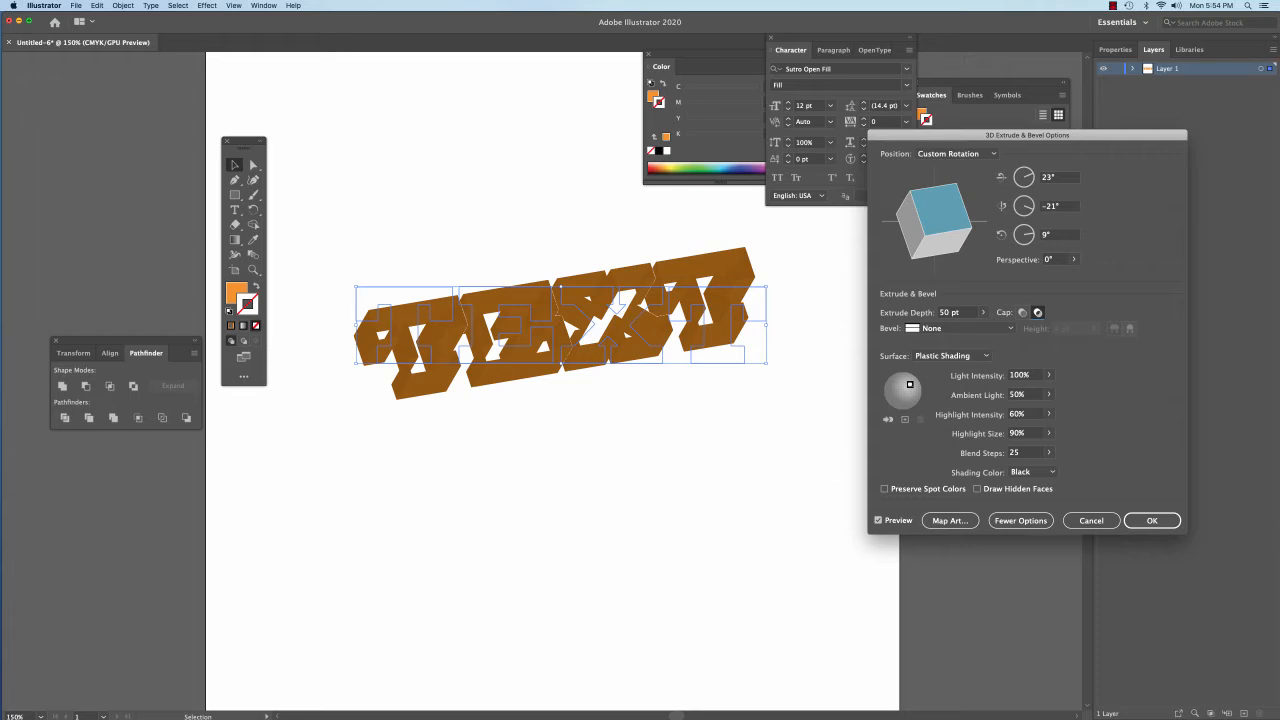
{"action": "left_click", "coordinate": [1022, 312]}
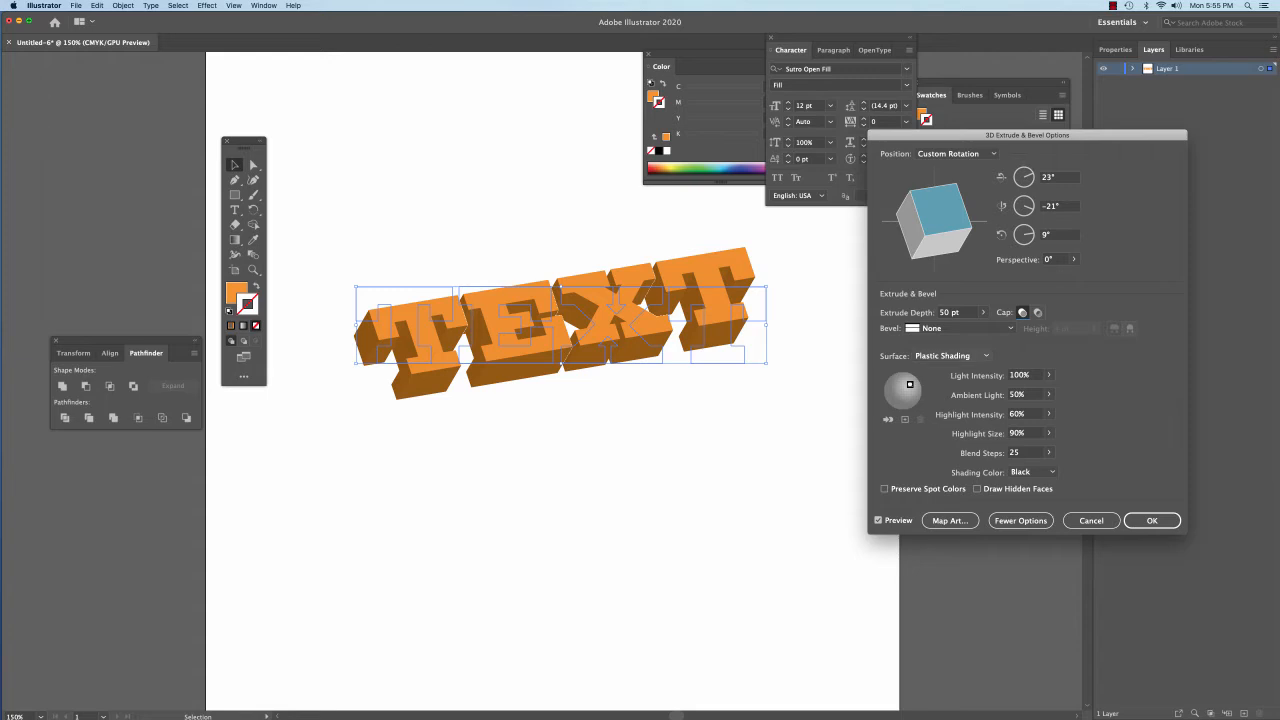
Step: Try the No Shading, Wireframe and Diffuse Shading surfaces on the extruded word, and return to Plastic Shading
{"action": "left_click", "coordinate": [950, 355]}
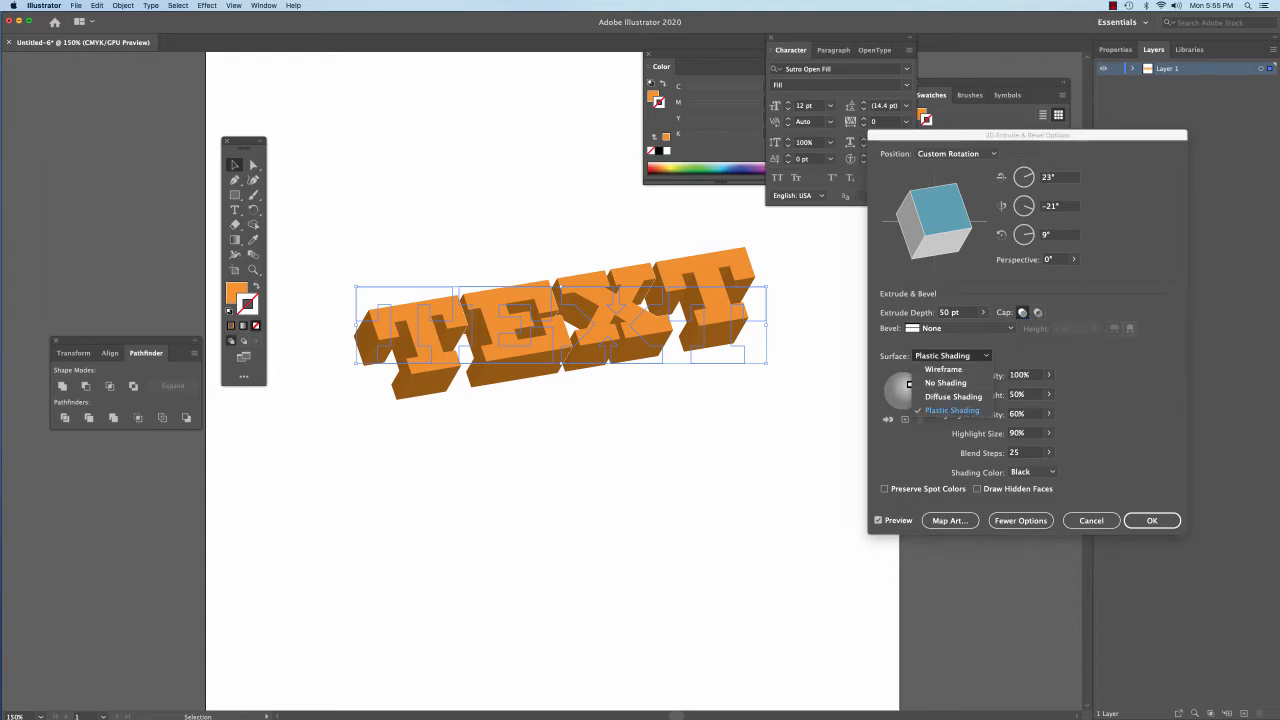
{"action": "left_click", "coordinate": [945, 382]}
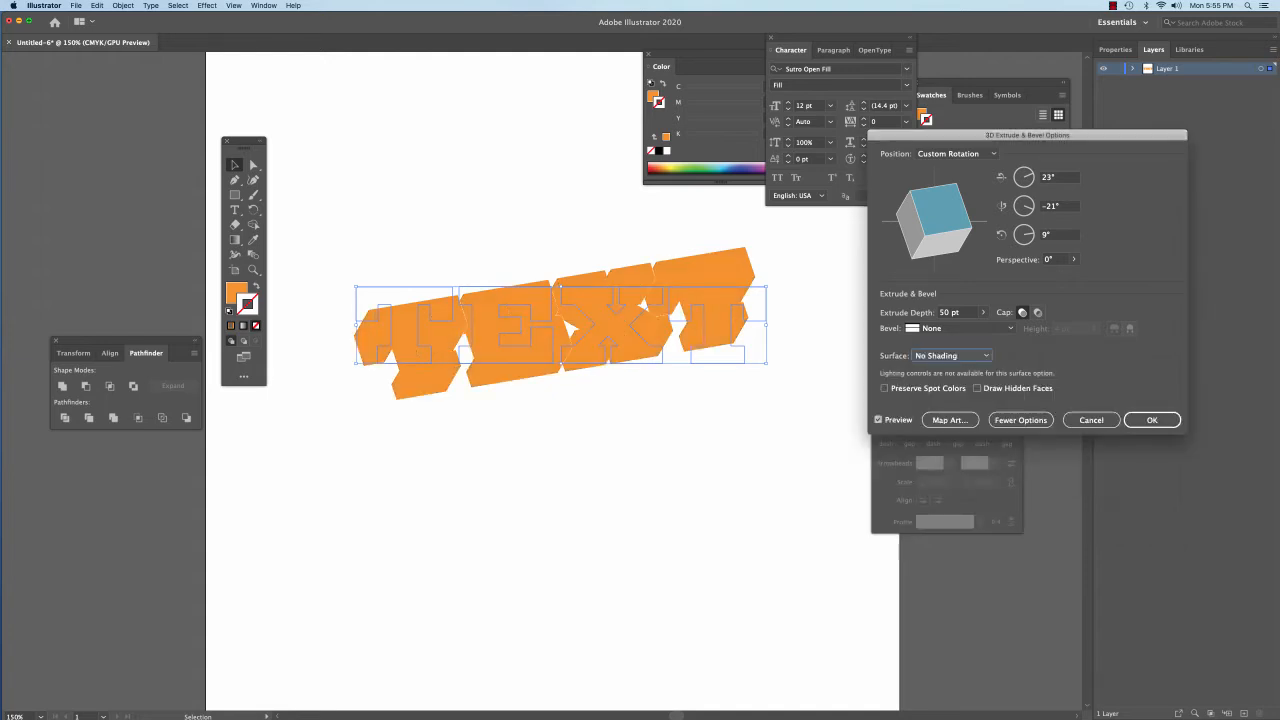
{"action": "left_click", "coordinate": [950, 355]}
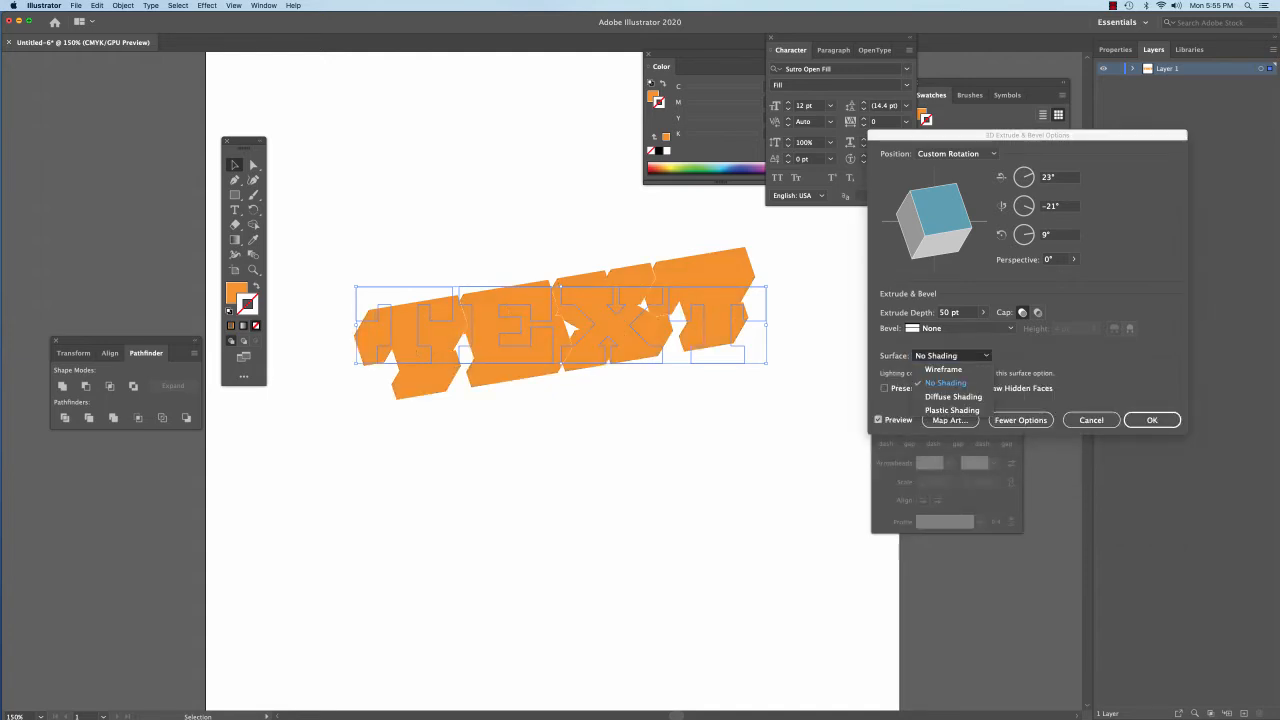
{"action": "left_click", "coordinate": [943, 369]}
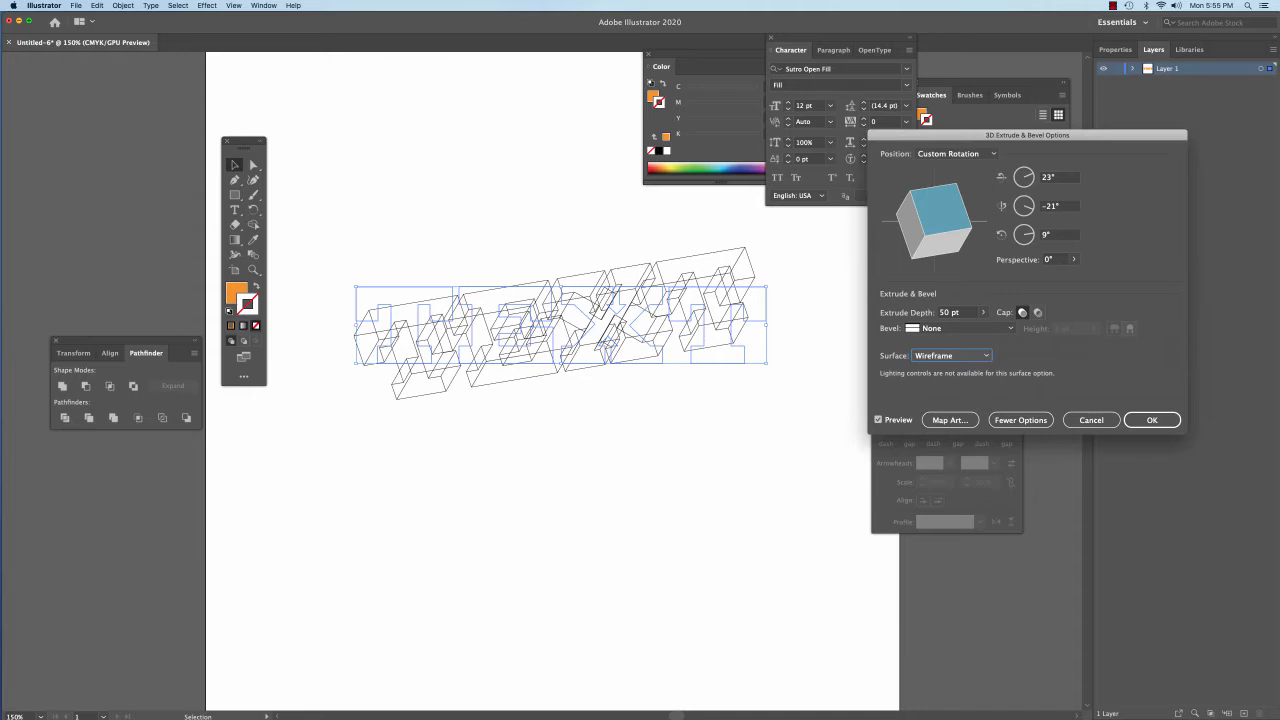
{"action": "left_click", "coordinate": [950, 355]}
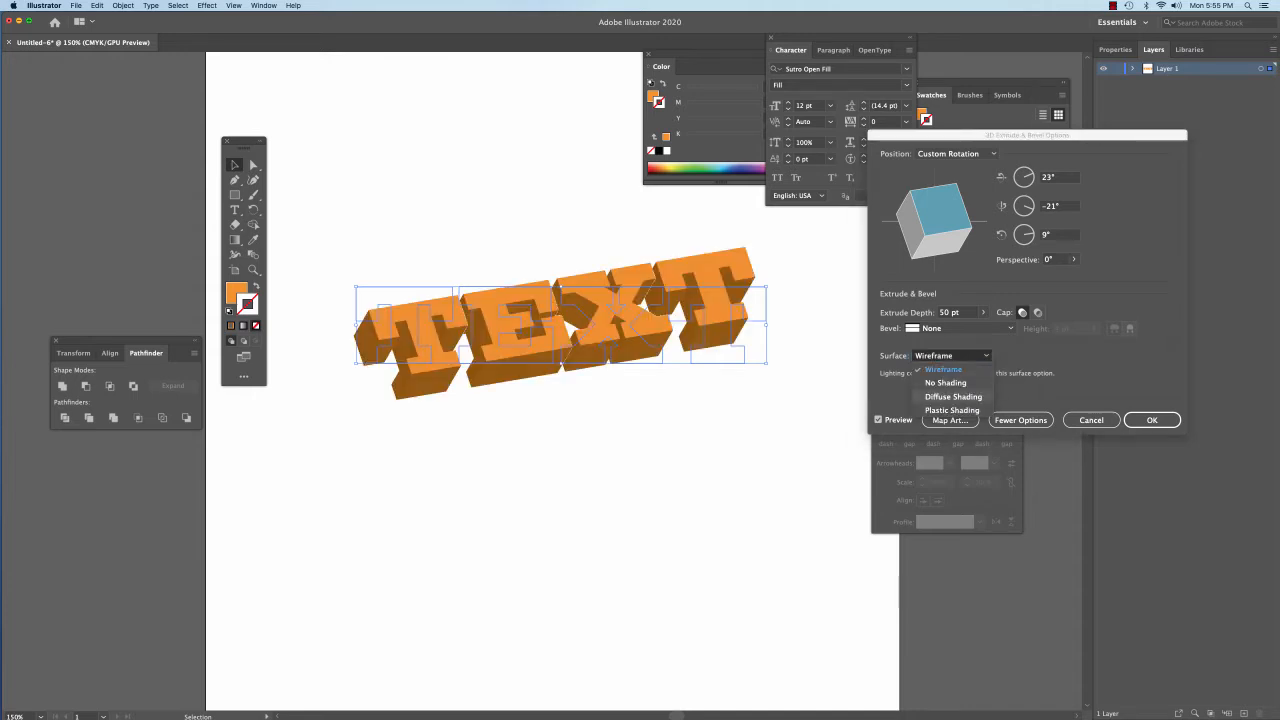
{"action": "left_click", "coordinate": [953, 396]}
{"action": "left_click", "coordinate": [950, 355]}
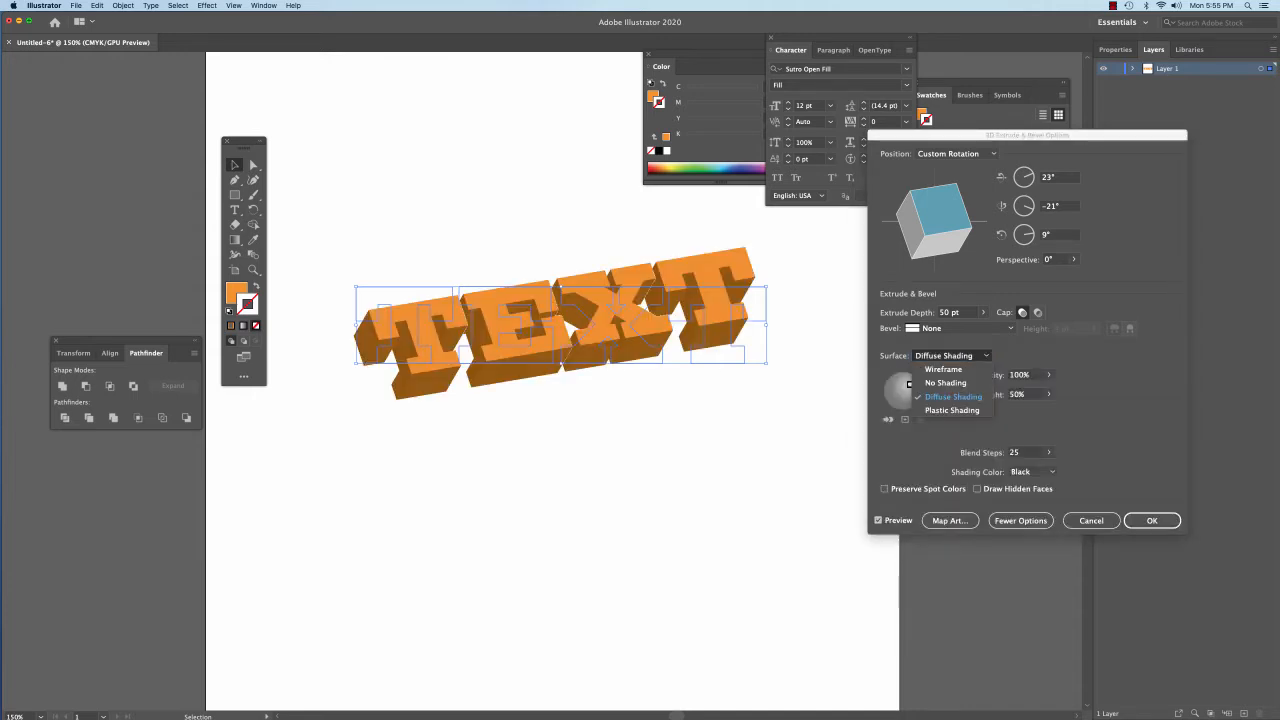
{"action": "left_click", "coordinate": [950, 410]}
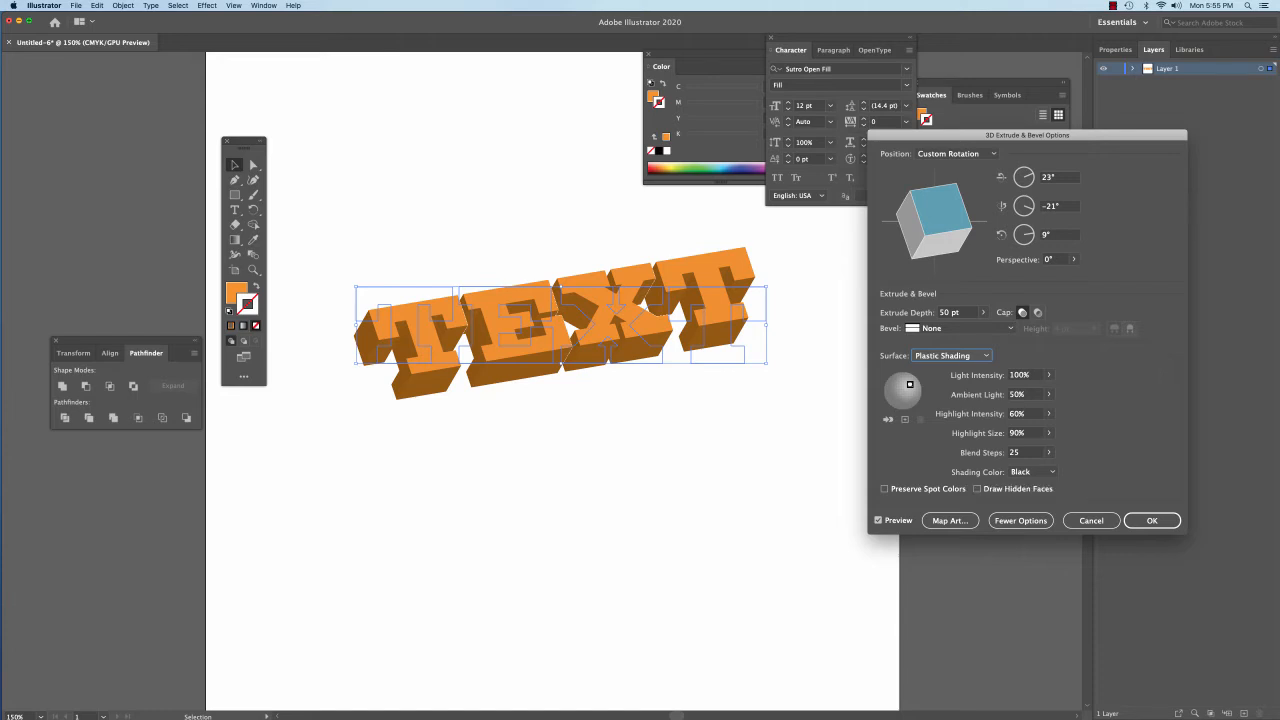
Step: Compare the None and Custom shading colors, set the shading color back to Black and apply the 3D extrusion
{"action": "left_click", "coordinate": [1032, 471]}
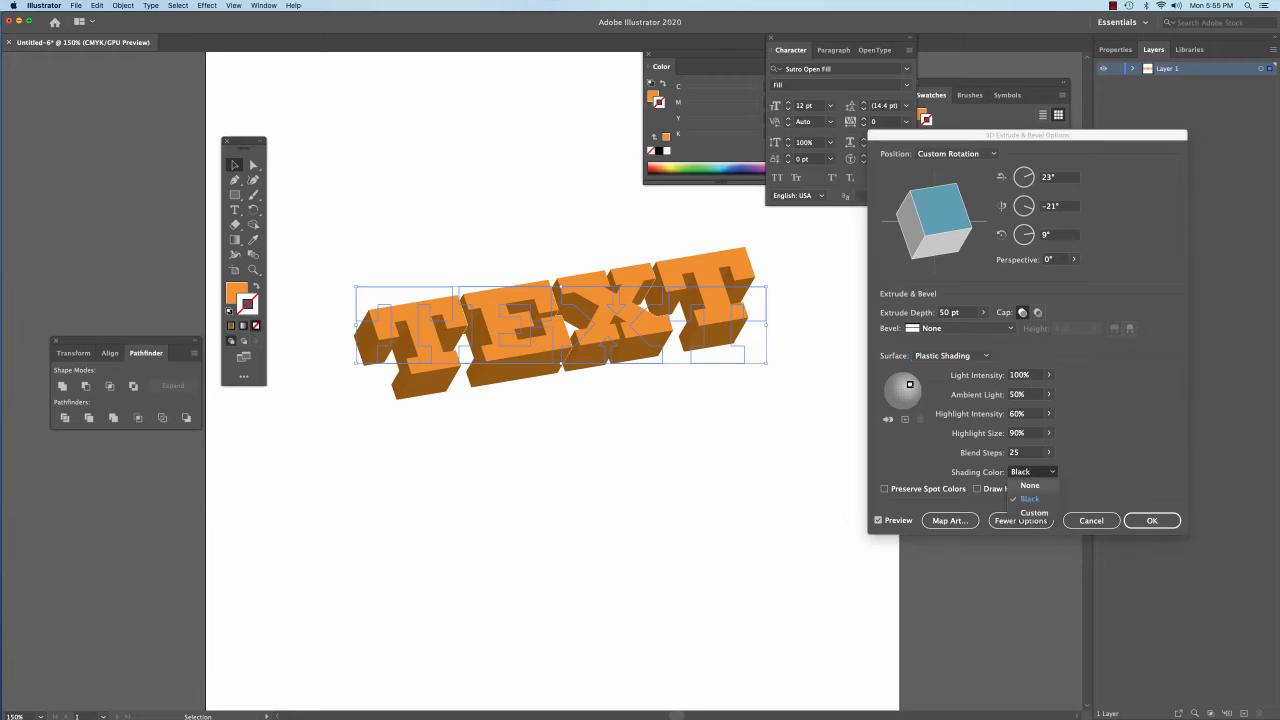
{"action": "left_click", "coordinate": [1045, 487]}
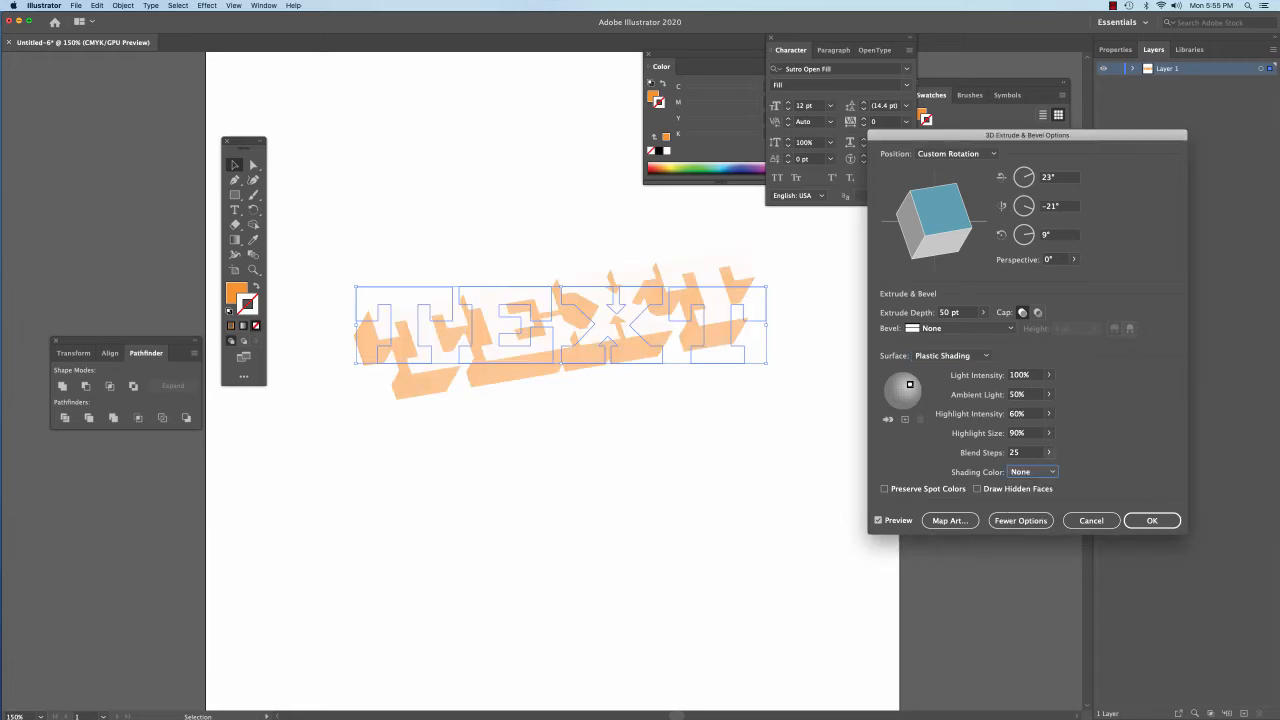
{"action": "left_click", "coordinate": [1032, 471]}
{"action": "left_click", "coordinate": [1033, 513]}
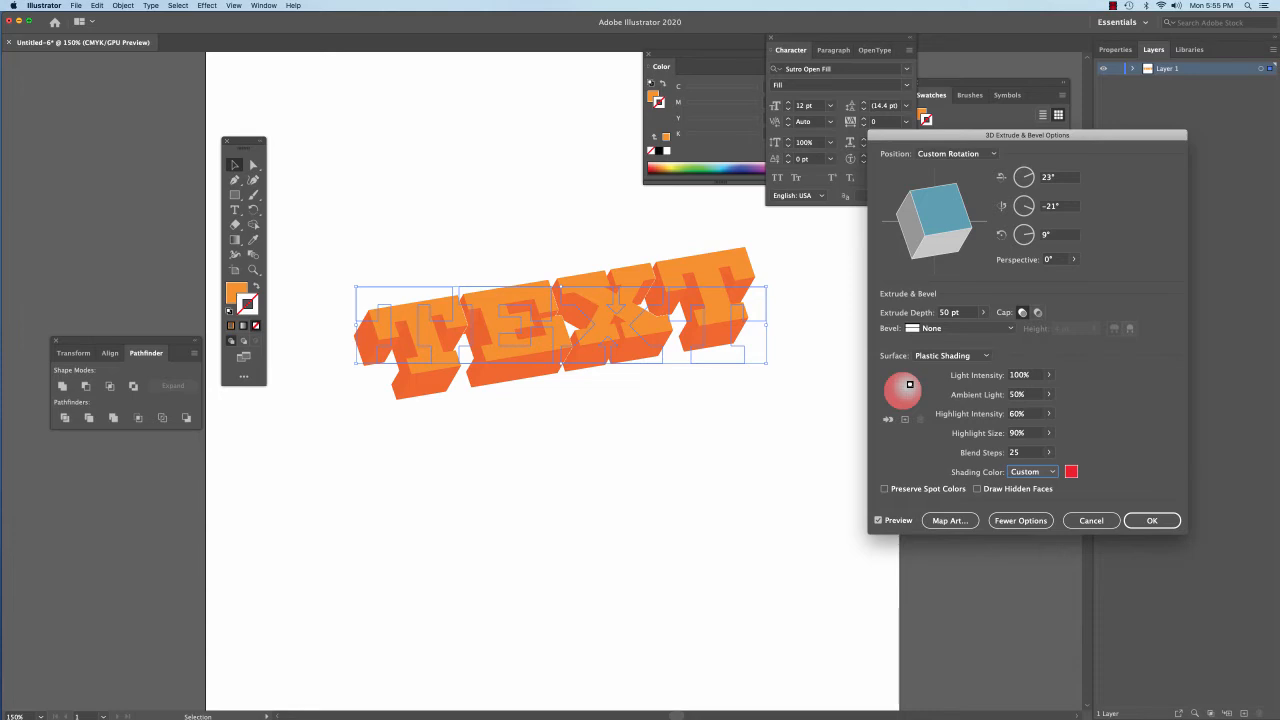
{"action": "left_click", "coordinate": [1032, 471]}
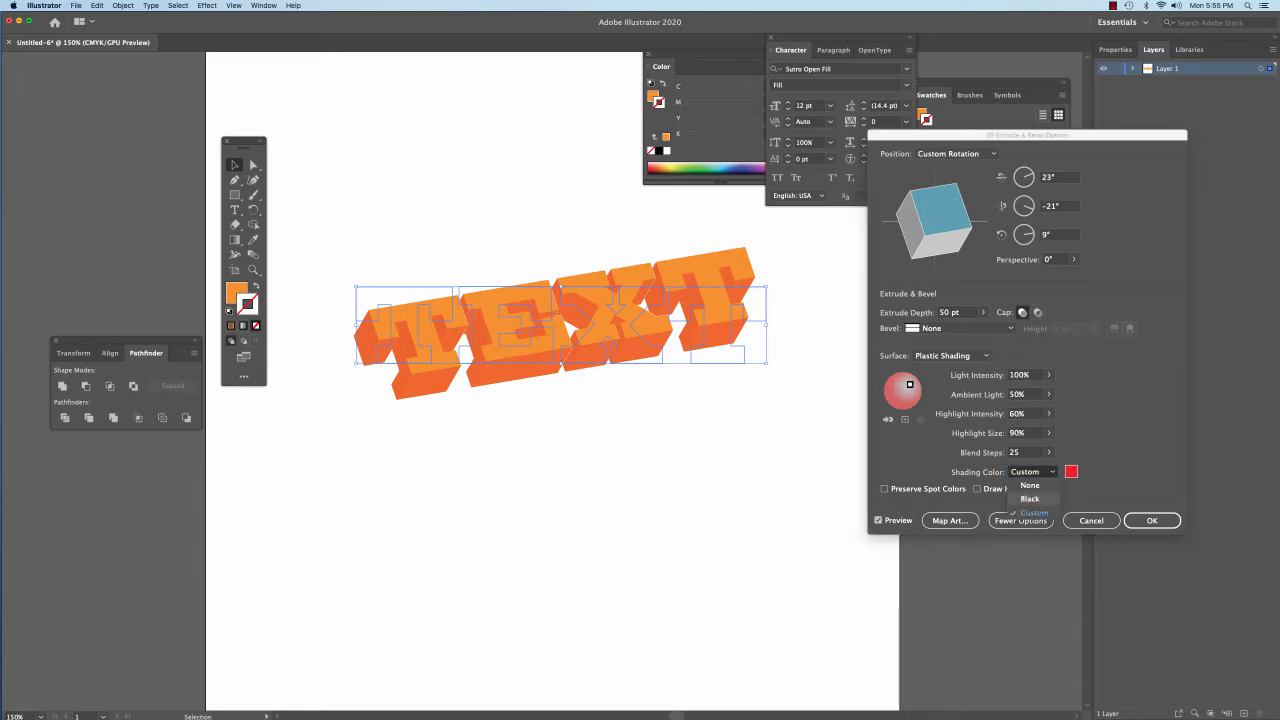
{"action": "left_click", "coordinate": [1030, 498]}
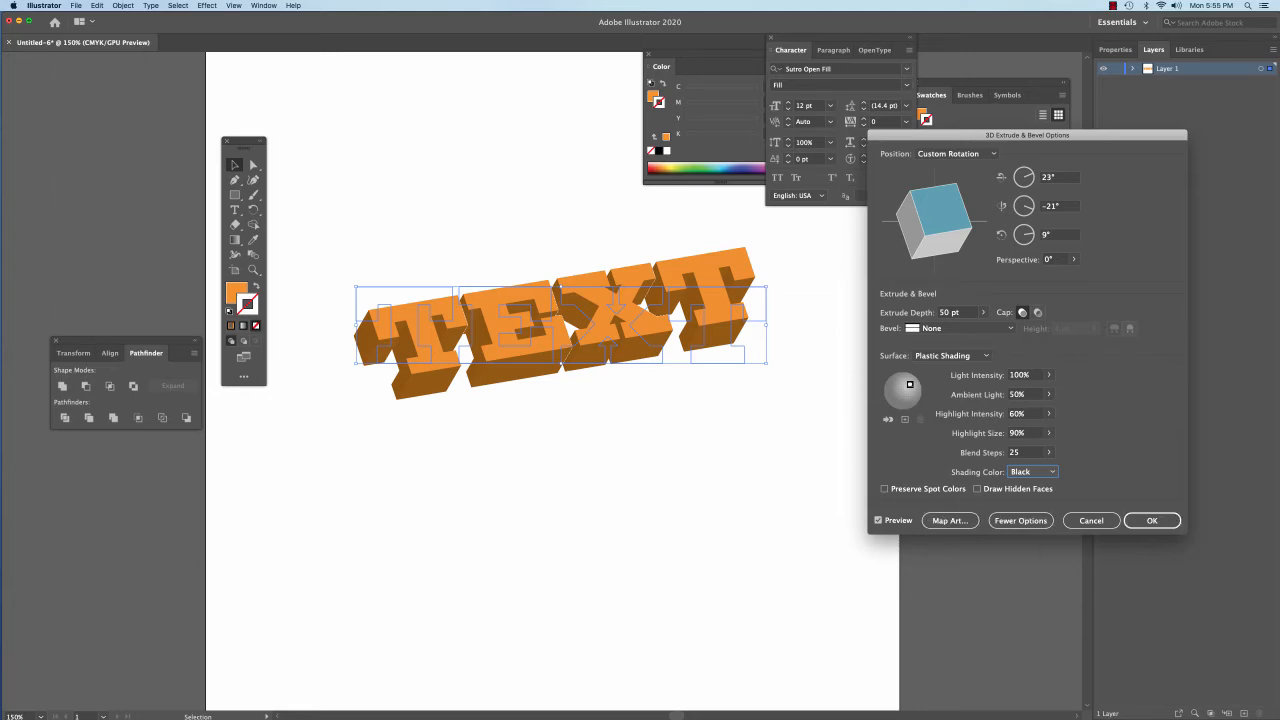
{"action": "key", "text": "Return"}
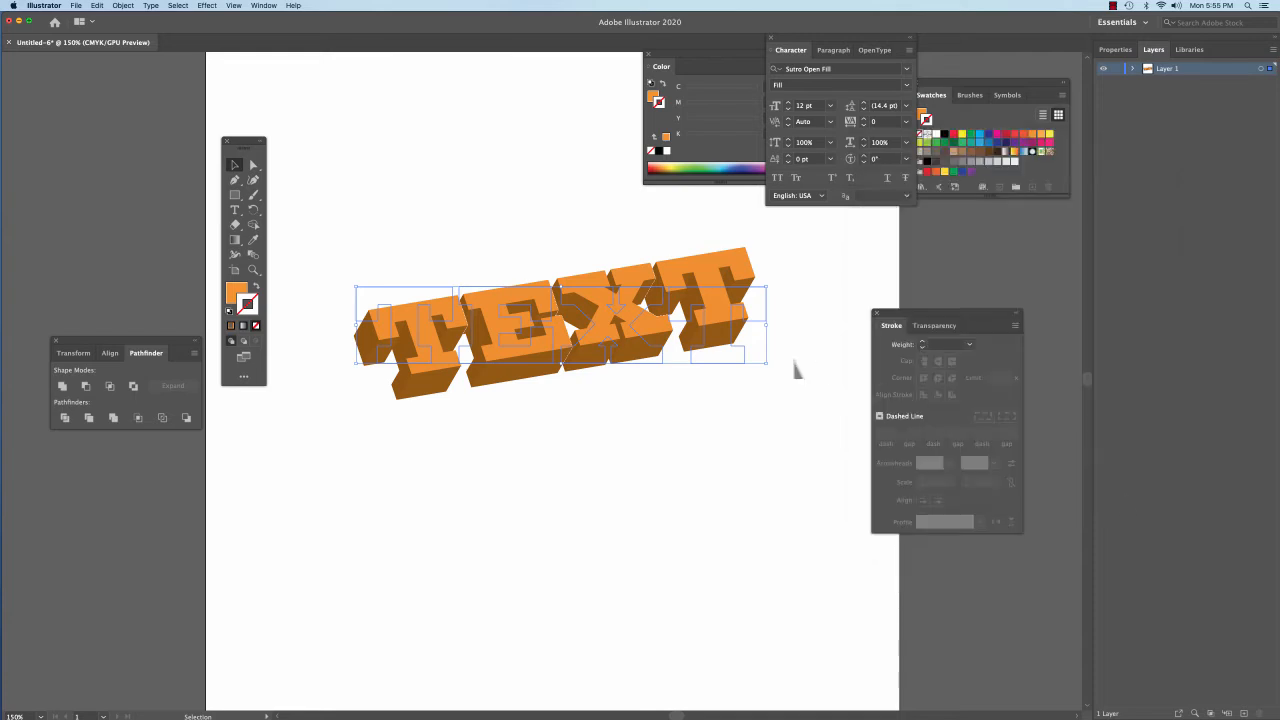
Step: Try a horizontal Arc warp with a 34% bend on the extruded word
{"action": "left_click", "coordinate": [207, 5]}
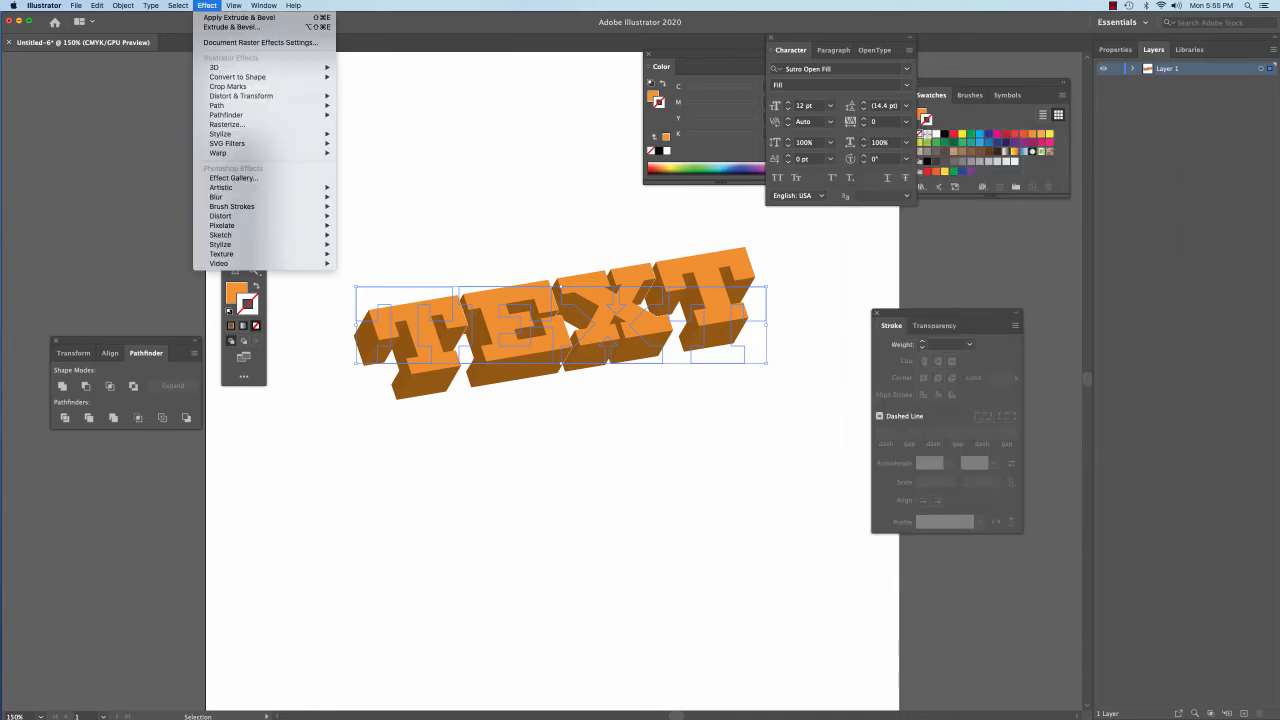
{"action": "mouse_move", "coordinate": [260, 153]}
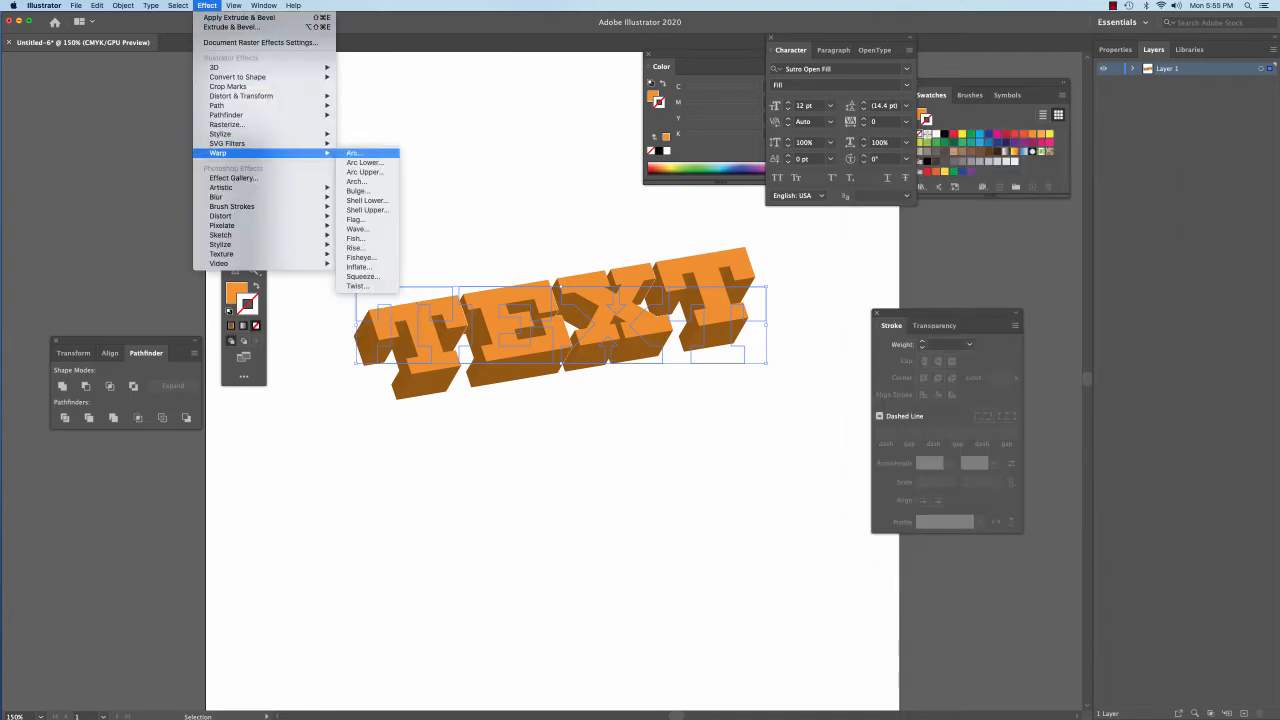
{"action": "left_click", "coordinate": [354, 153]}
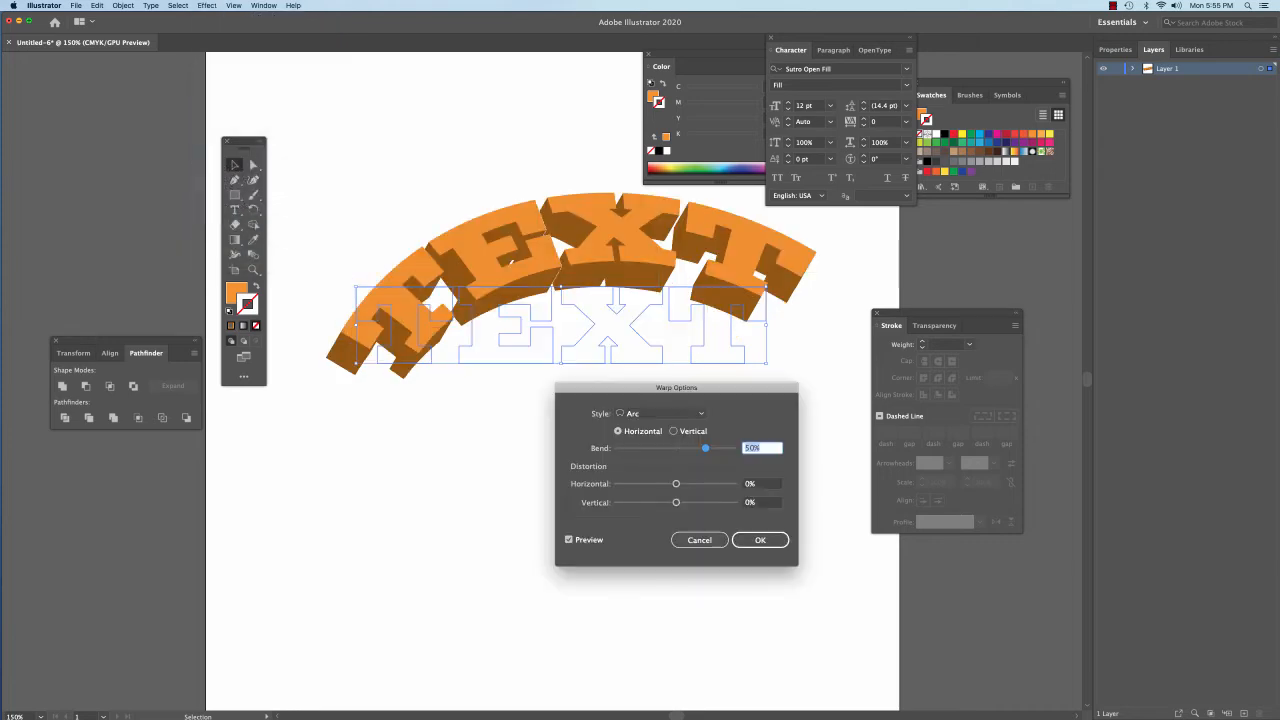
{"action": "key", "text": "Down"}
{"action": "key", "text": "Down"}
{"action": "key", "text": "Down"}
{"action": "key", "text": "Down"}
{"action": "key", "text": "Down"}
{"action": "key", "text": "Down"}
{"action": "key", "text": "Down"}
{"action": "key", "text": "Down"}
{"action": "key", "text": "Down"}
{"action": "key", "text": "Down"}
{"action": "key", "text": "Down"}
{"action": "key", "text": "Down"}
{"action": "key", "text": "Down"}
{"action": "key", "text": "Down"}
{"action": "key", "text": "Down"}
{"action": "key", "text": "Down"}
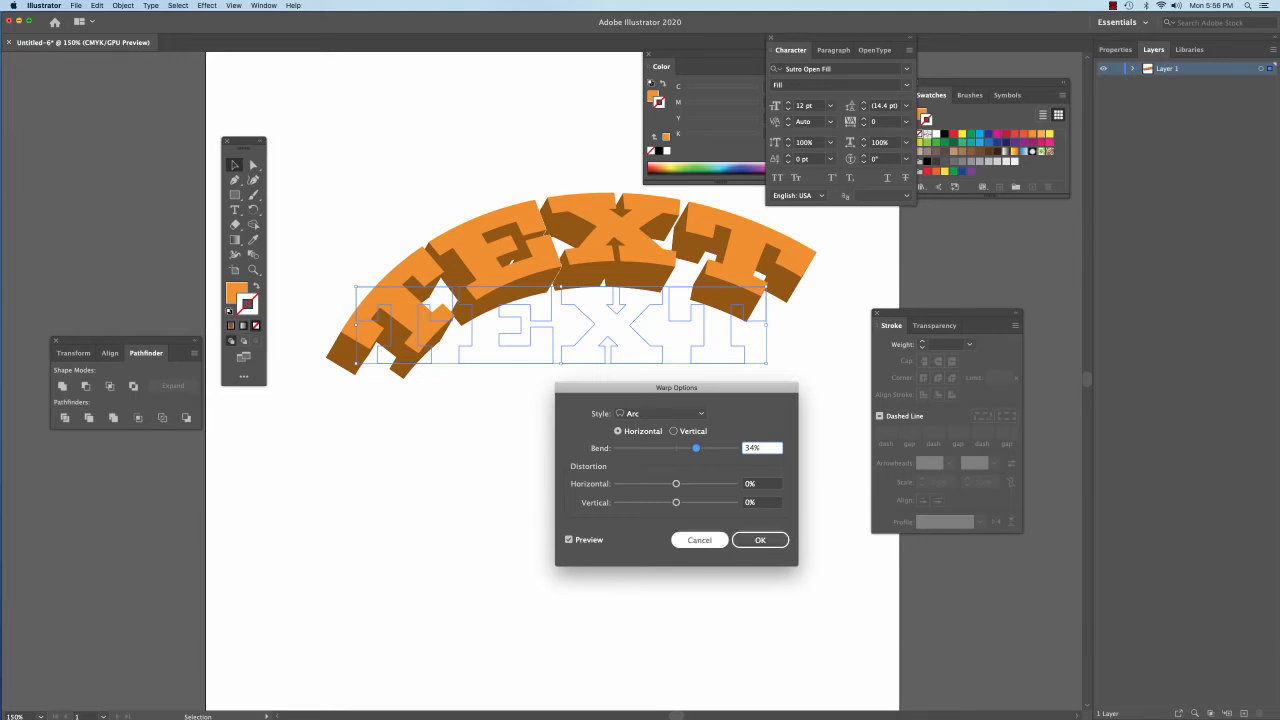
{"action": "key", "text": "Escape"}
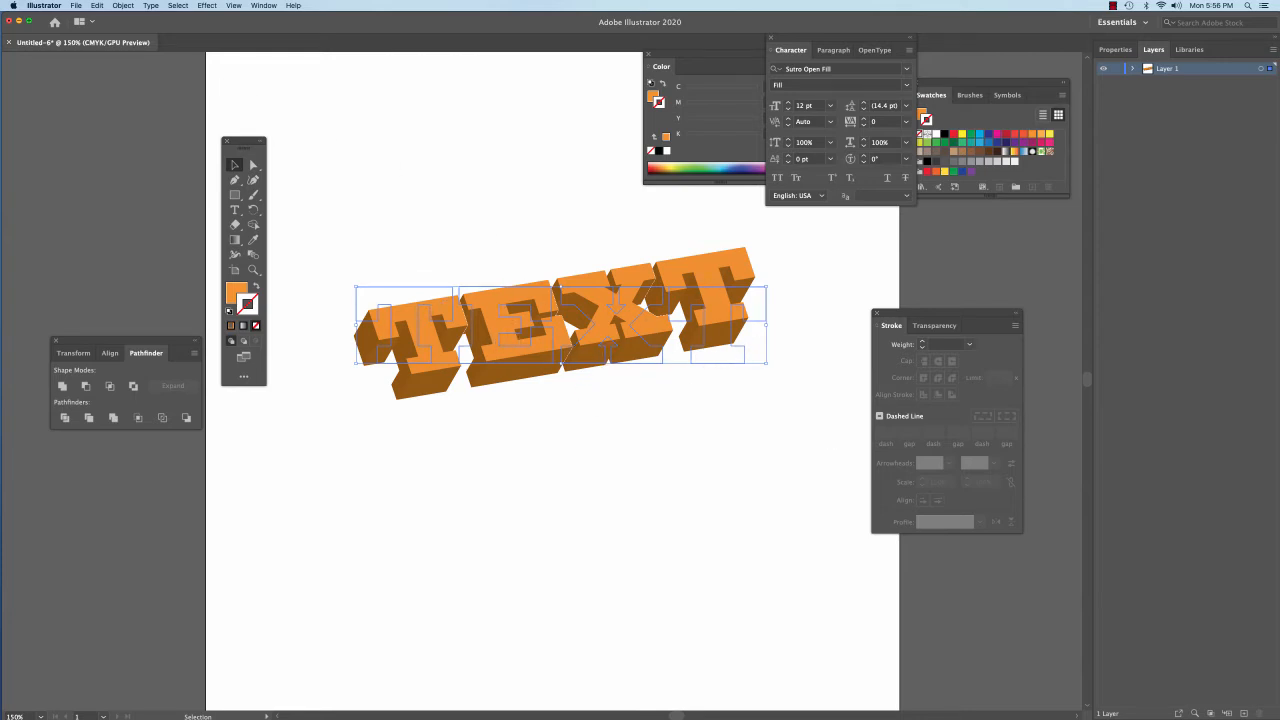
Step: Expand the appearance of the extruded word into editable shapes and deselect it
{"action": "left_click", "coordinate": [123, 5]}
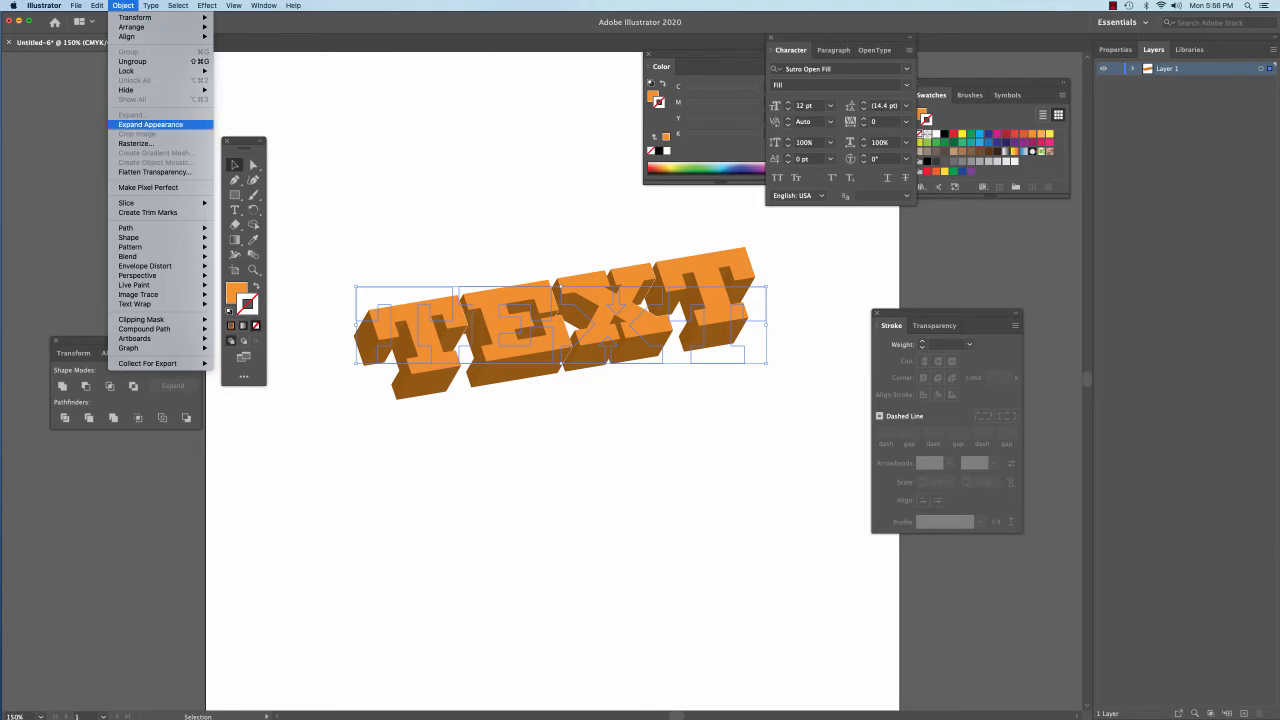
{"action": "left_click", "coordinate": [150, 124]}
{"action": "left_click", "coordinate": [347, 147]}
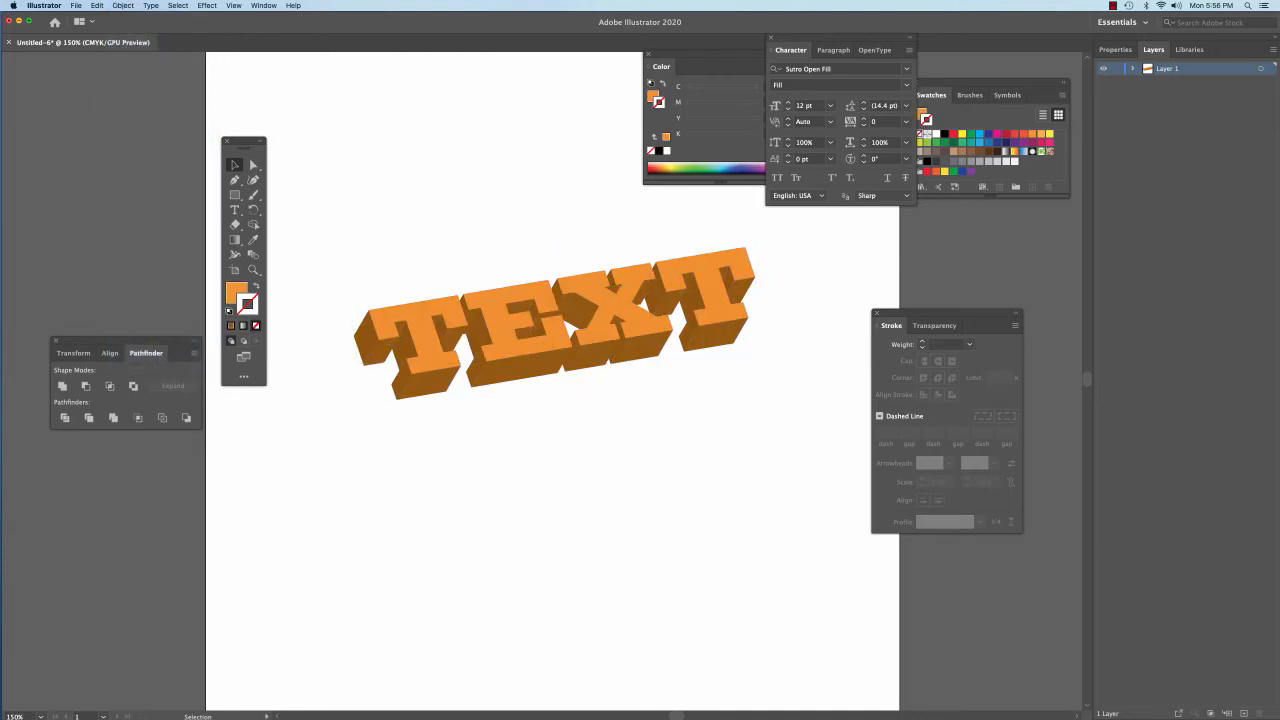
Step: Give the front faces of all four letters an orange stroke and a white fill, and deselect them
{"action": "key", "text": "a"}
{"action": "left_click", "coordinate": [428, 330]}
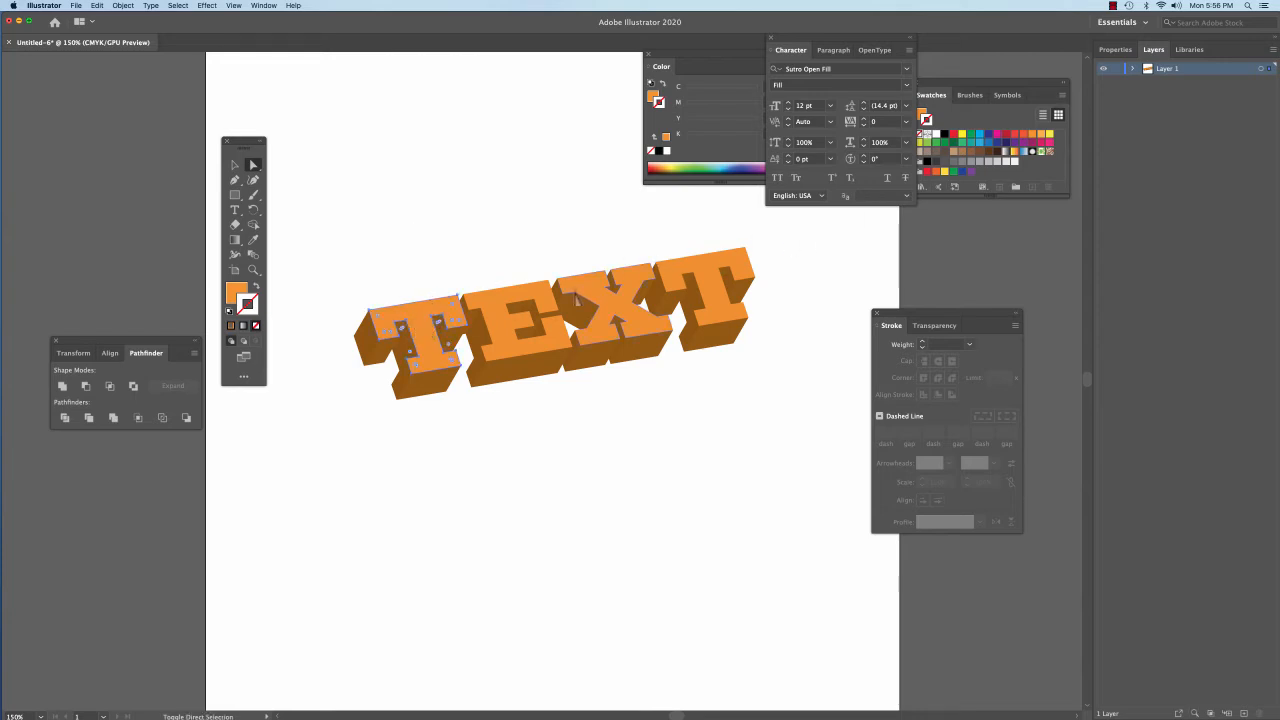
{"action": "left_click", "coordinate": [515, 324], "text": "shift"}
{"action": "left_click", "coordinate": [593, 302], "text": "shift"}
{"action": "left_click", "coordinate": [700, 284], "text": "shift"}
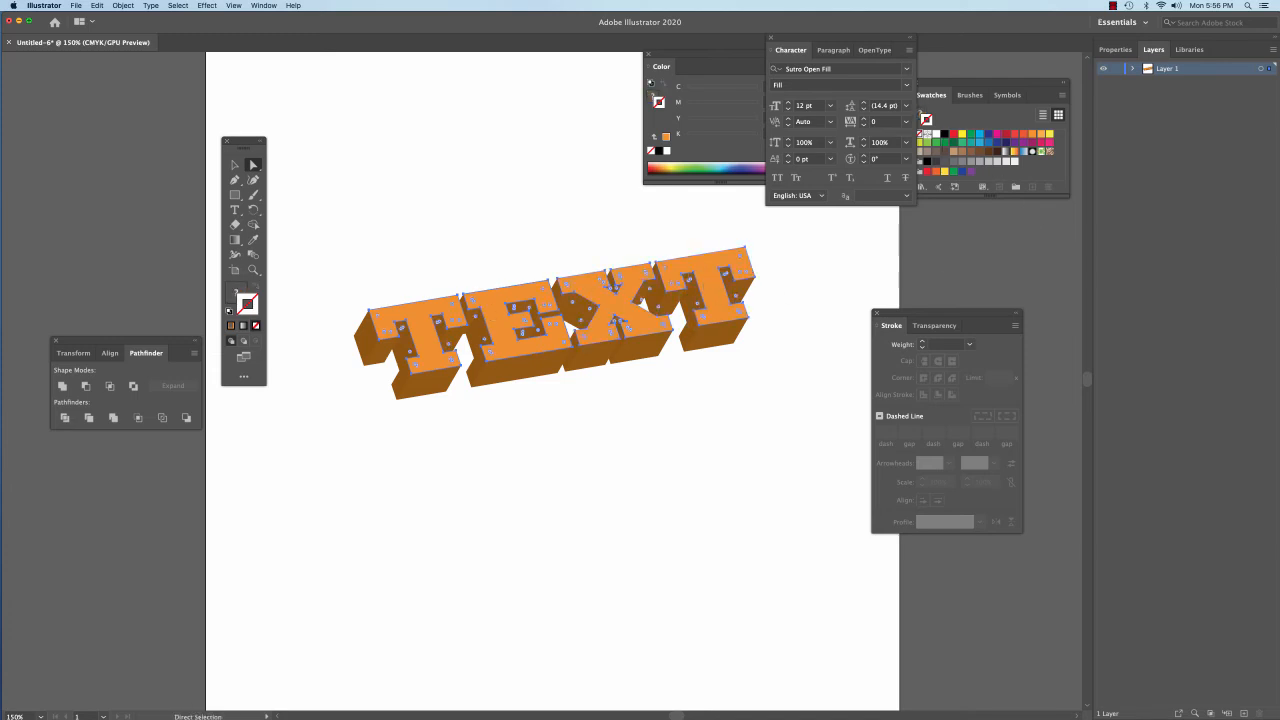
{"action": "left_click", "coordinate": [1040, 136]}
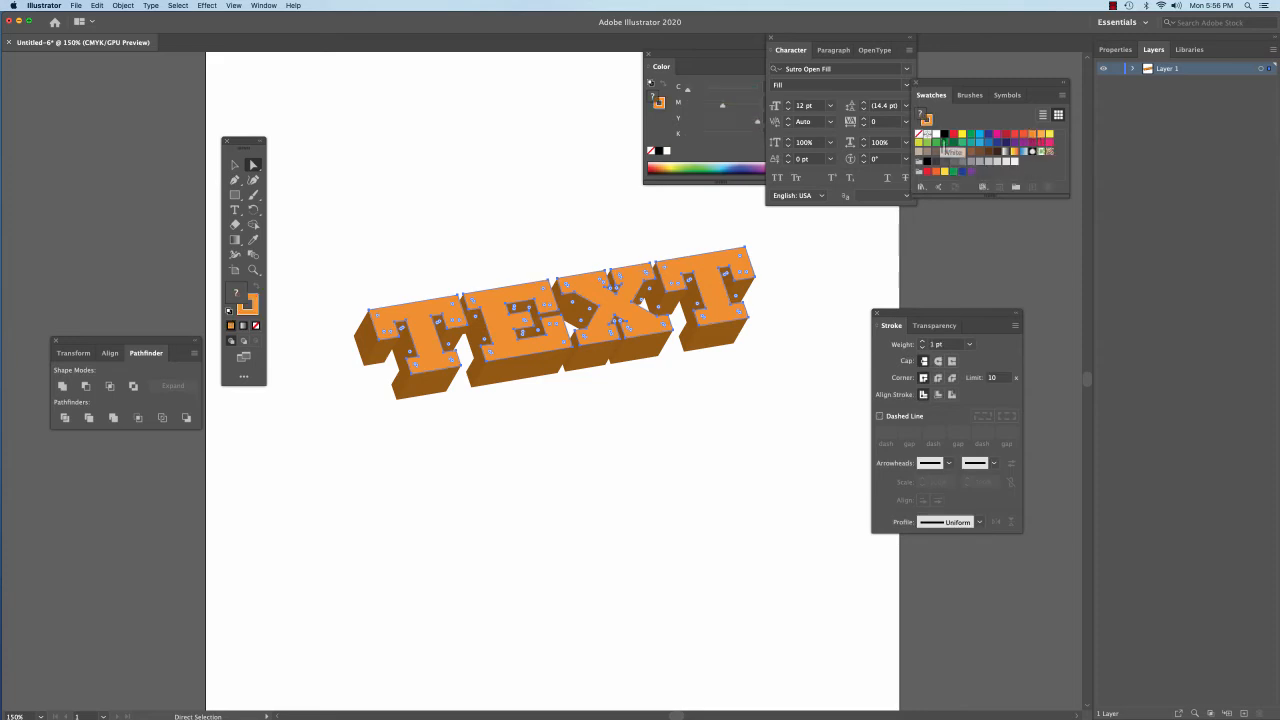
{"action": "left_click", "coordinate": [936, 134]}
{"action": "left_click", "coordinate": [805, 357]}
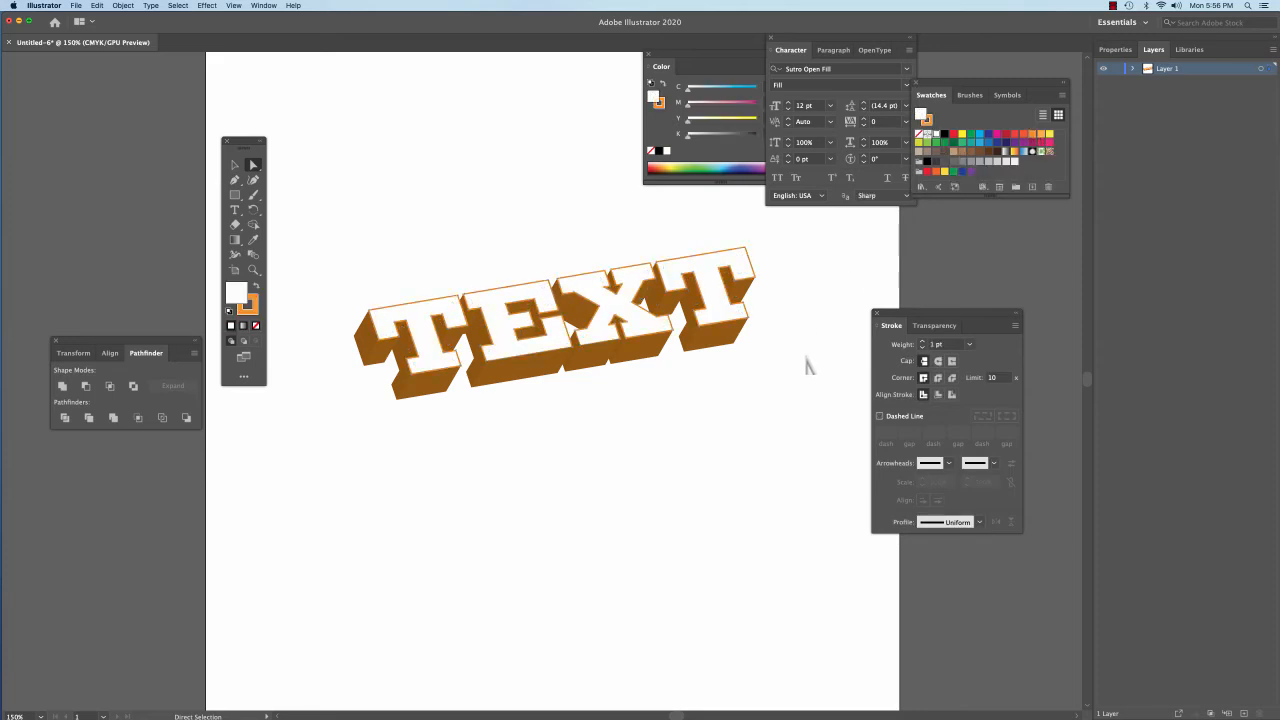
Step: Save the brown of the last T's lower side face as a swatch and apply it to the stroke of all four front letter faces
{"action": "left_click", "coordinate": [708, 350]}
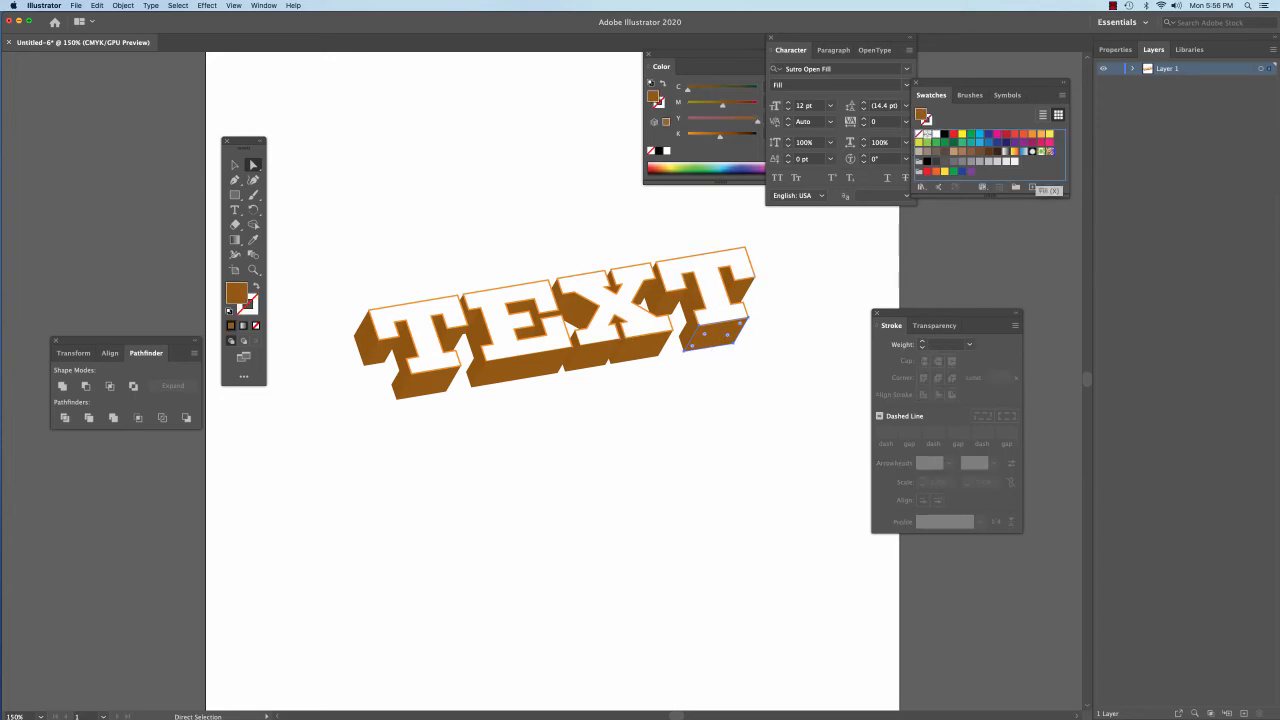
{"action": "left_click", "coordinate": [712, 293]}
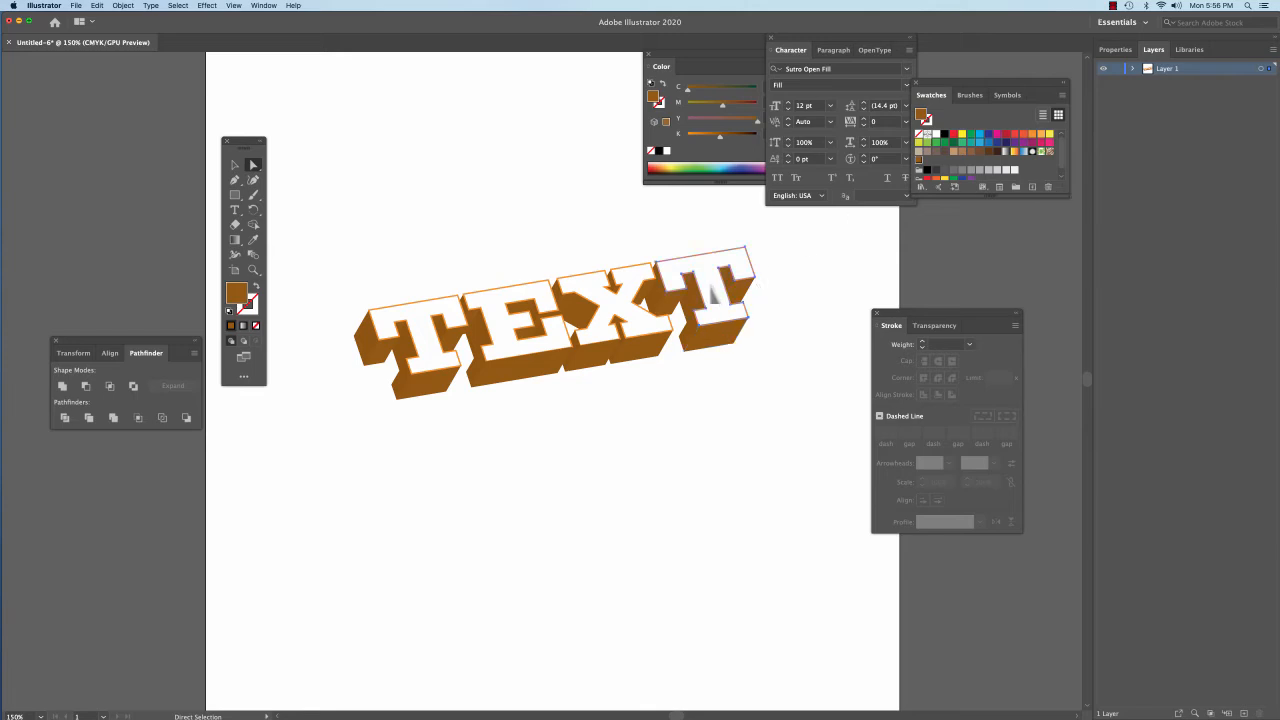
{"action": "left_click", "coordinate": [617, 300], "text": "shift"}
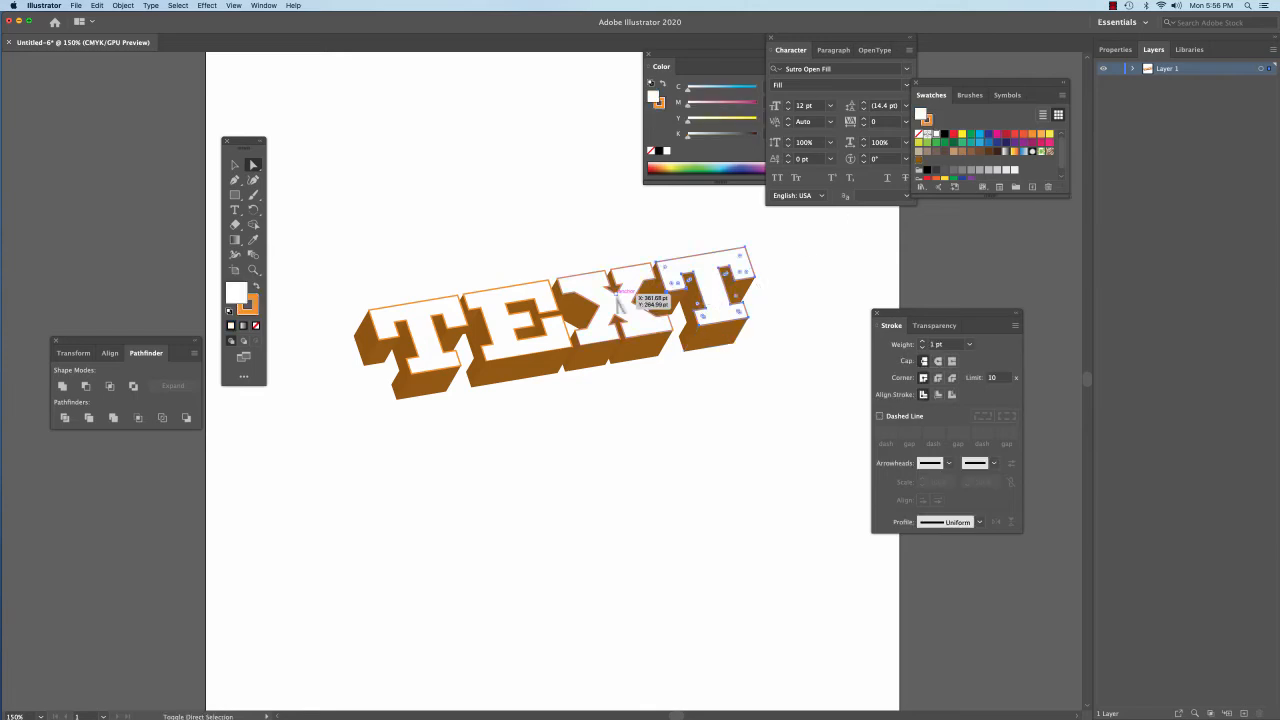
{"action": "left_click", "coordinate": [497, 318], "text": "shift"}
{"action": "left_click", "coordinate": [443, 327], "text": "shift"}
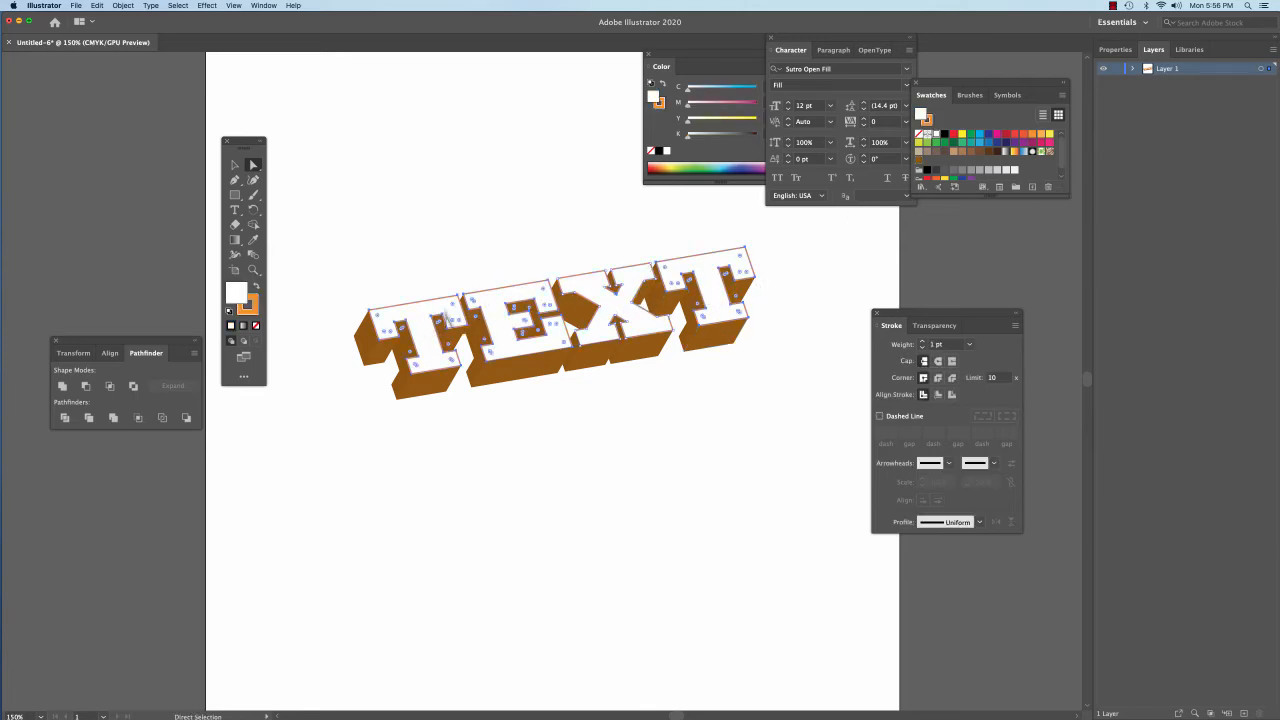
{"action": "left_click", "coordinate": [922, 160]}
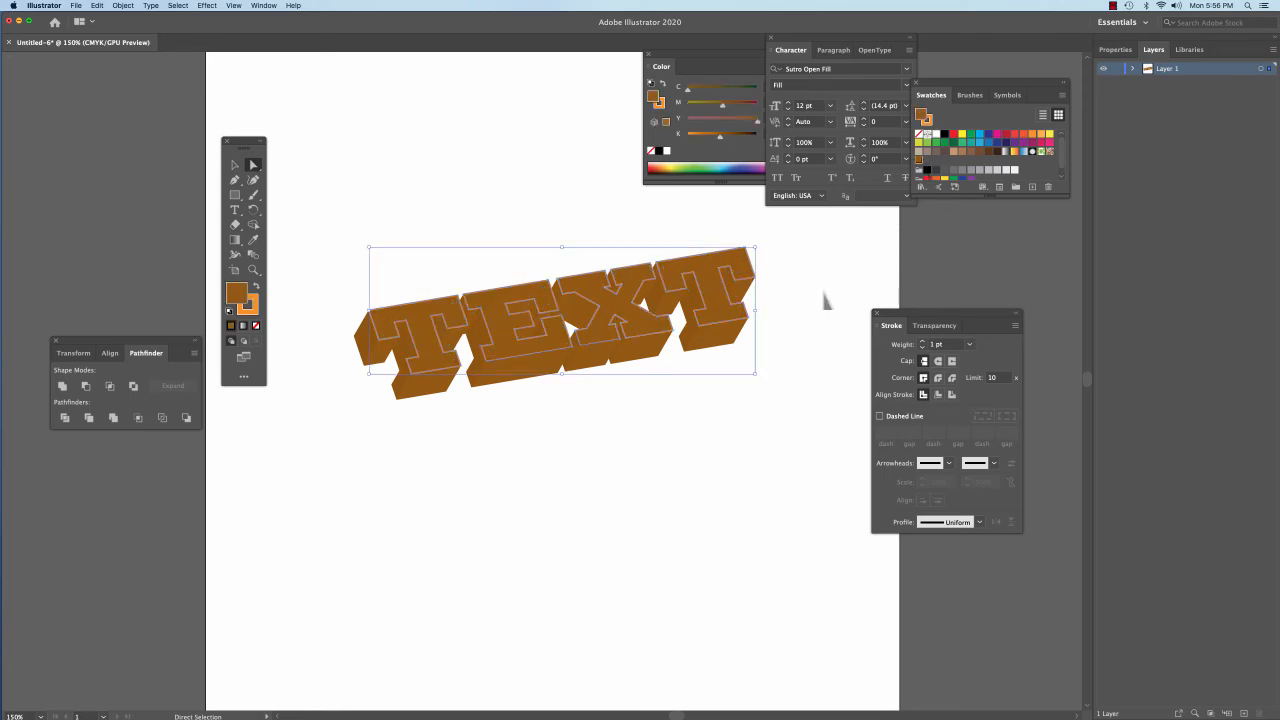
{"action": "key", "text": "super+z"}
{"action": "key", "text": "x"}
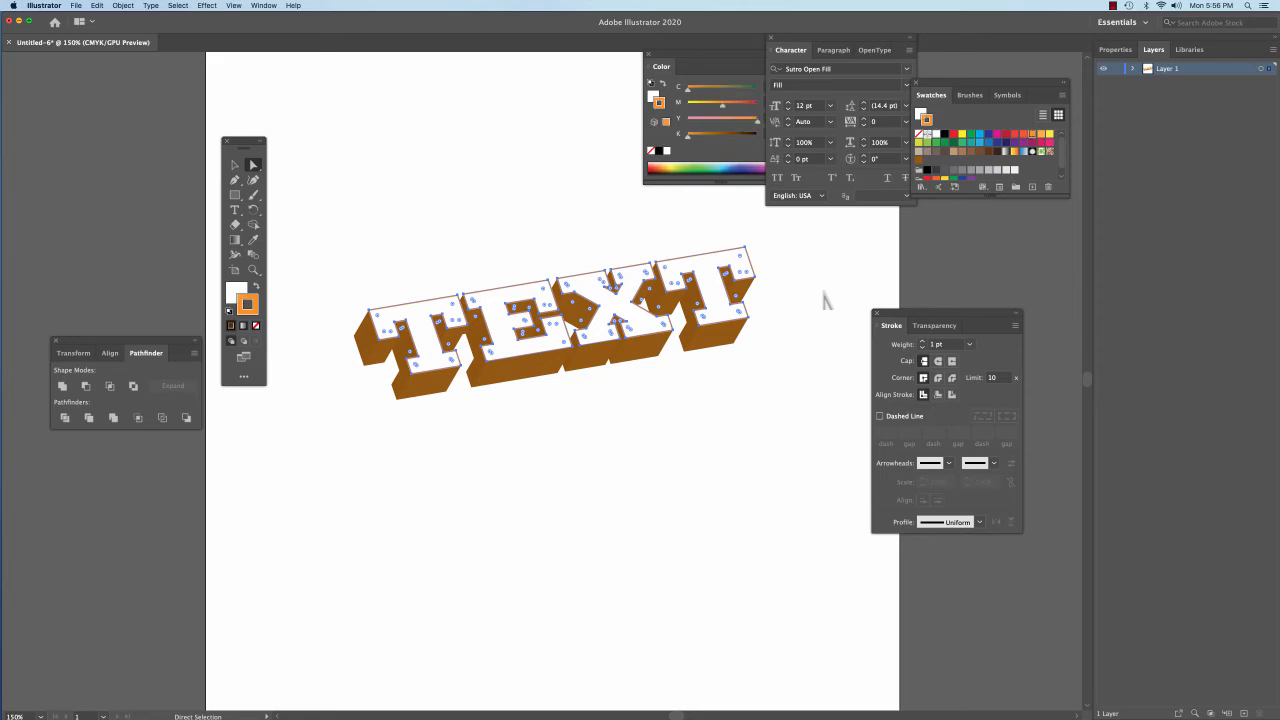
{"action": "left_click", "coordinate": [919, 160]}
{"action": "left_click", "coordinate": [855, 283]}
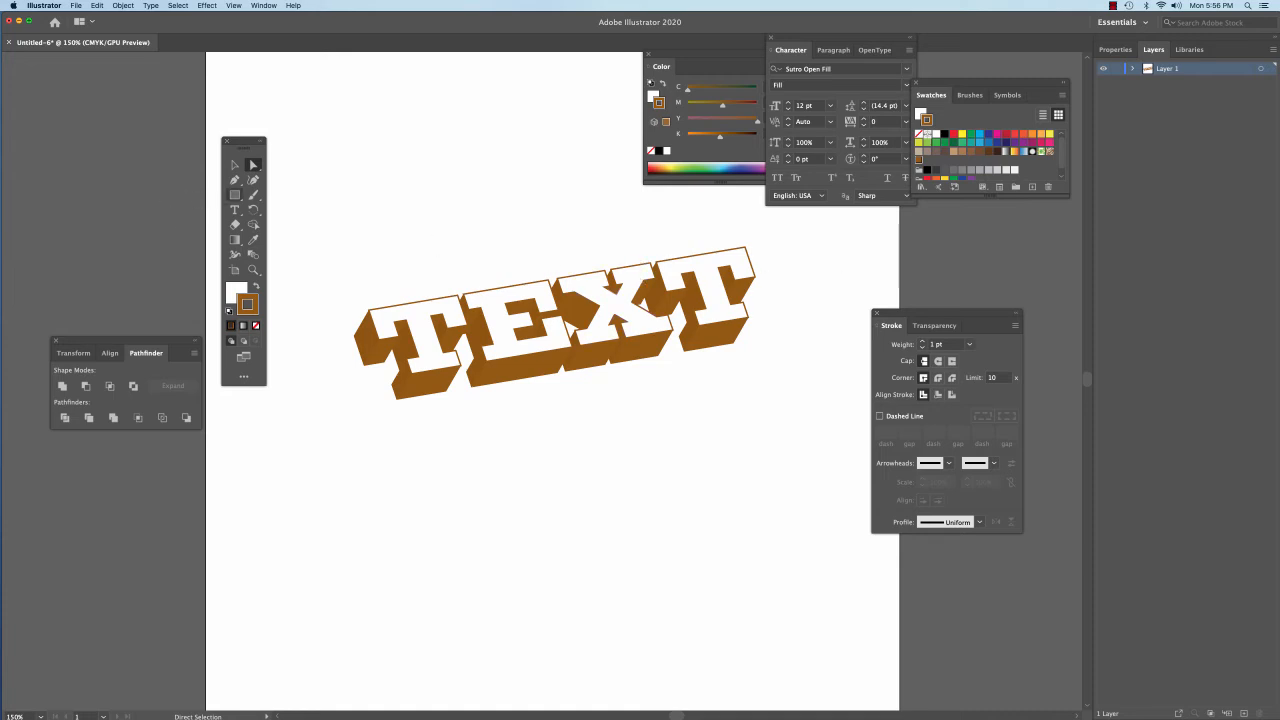
Step: Draw a roughly square rectangle above the word and give it the brown fill with no stroke
{"action": "left_click", "coordinate": [234, 194]}
{"action": "left_click_drag", "start_coordinate": [381, 111], "coordinate": [520, 254]}
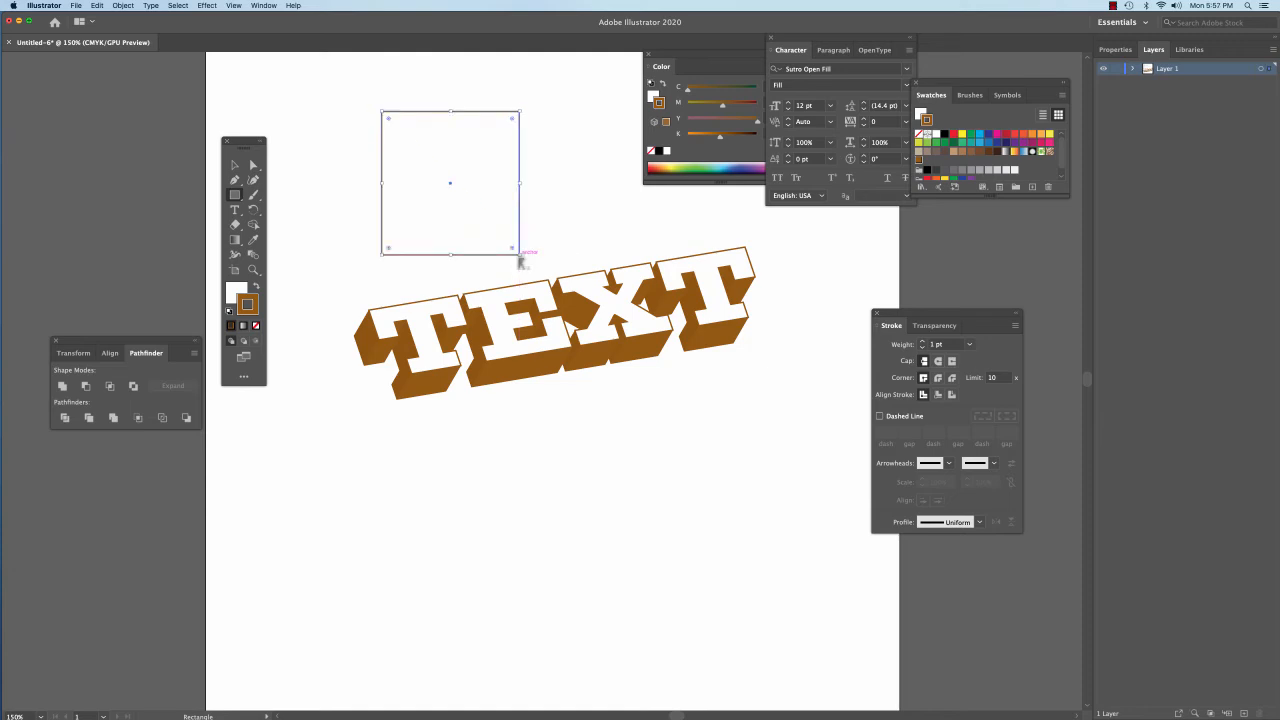
{"action": "key", "text": "shift+x"}
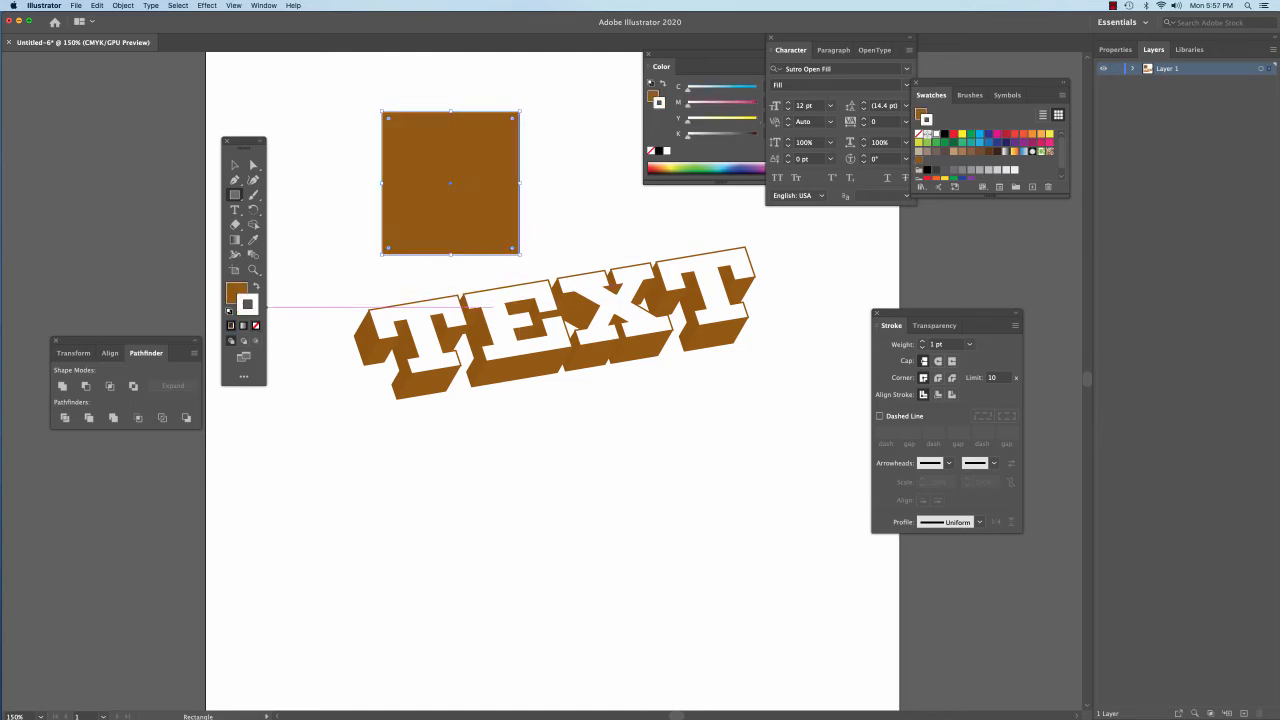
{"action": "key", "text": "slash"}
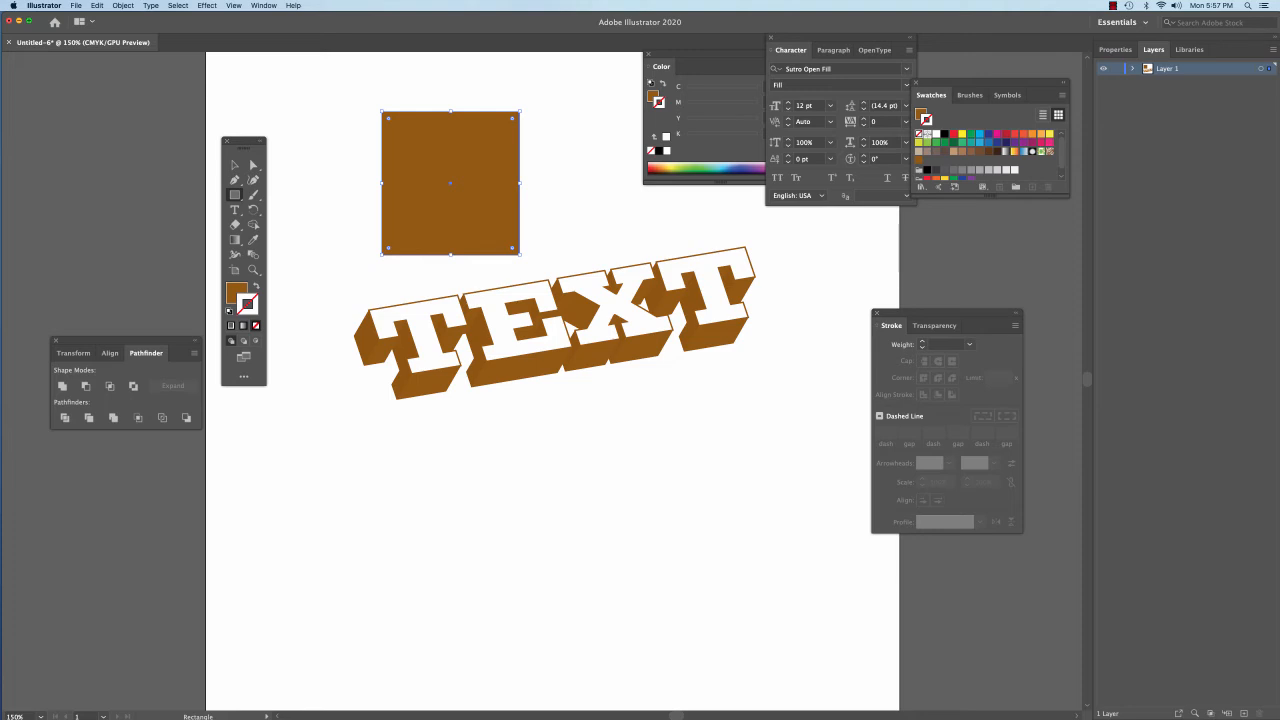
Step: Start a 3D Extrude & Bevel effect on the brown rectangle with a custom rotation of about 19°, -26° and 7°
{"action": "left_click", "coordinate": [207, 5]}
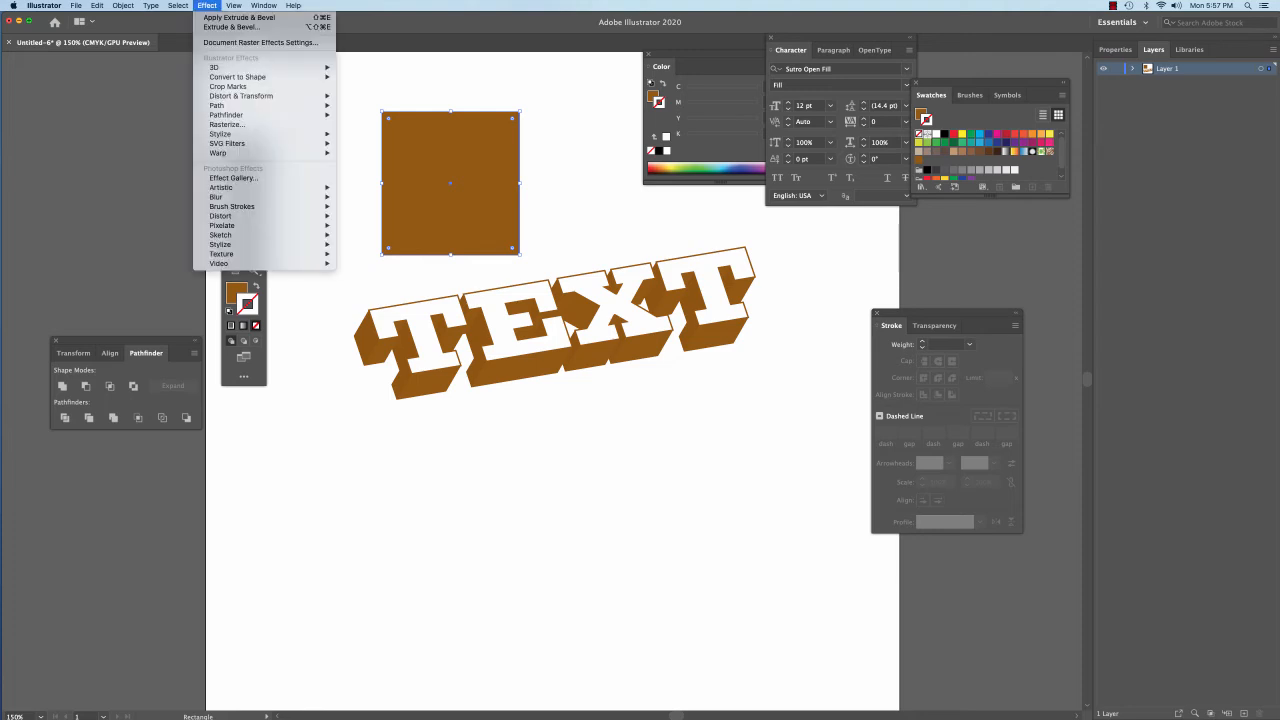
{"action": "mouse_move", "coordinate": [260, 67]}
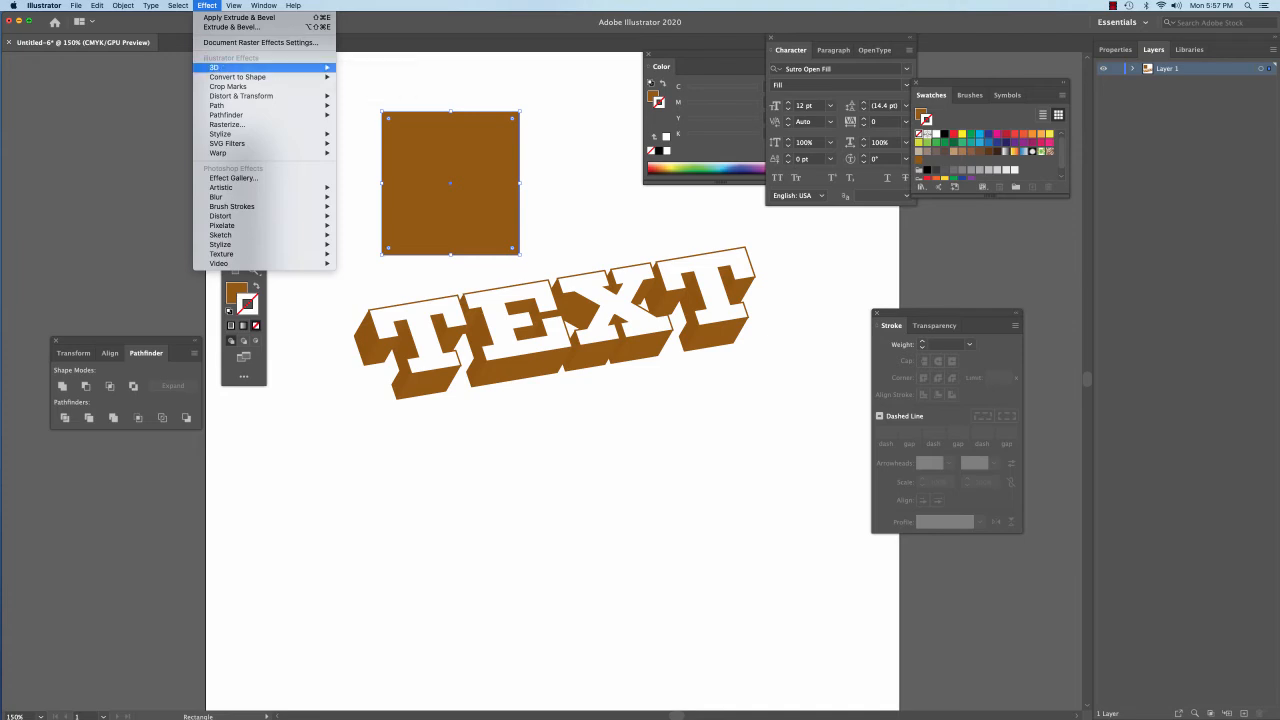
{"action": "left_click", "coordinate": [374, 67]}
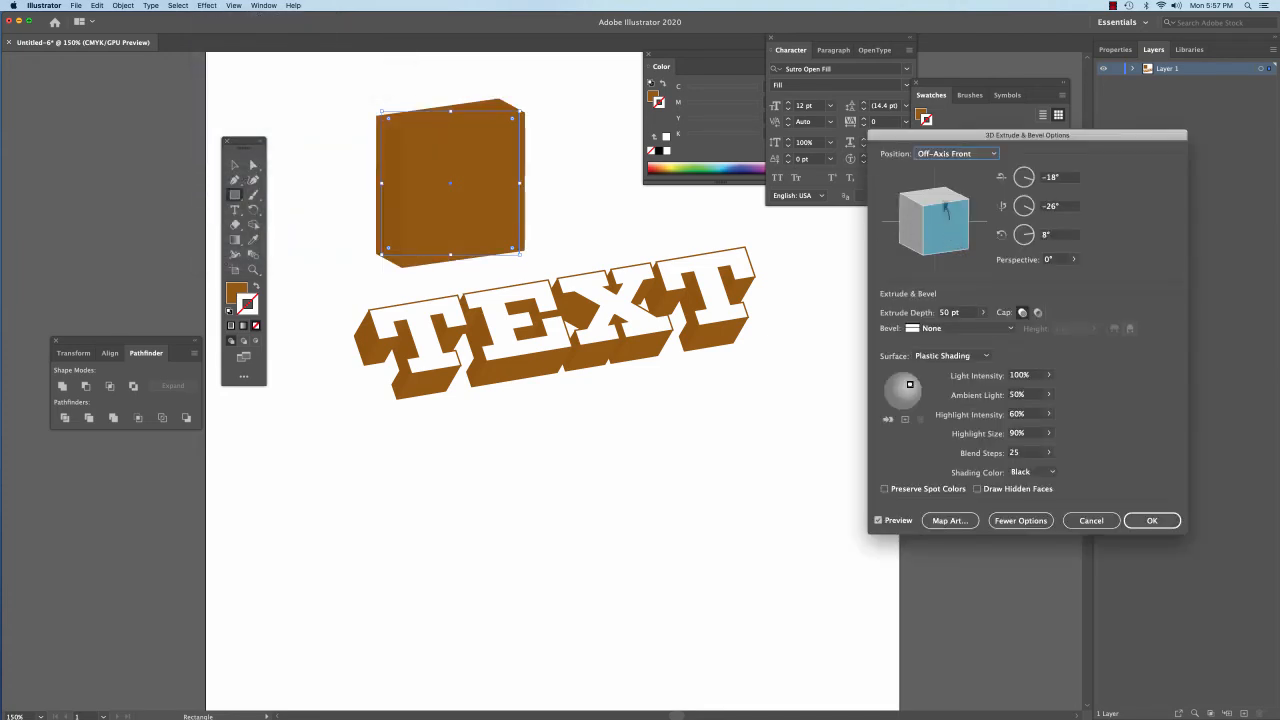
{"action": "left_click_drag", "start_coordinate": [950, 210], "coordinate": [940, 186]}
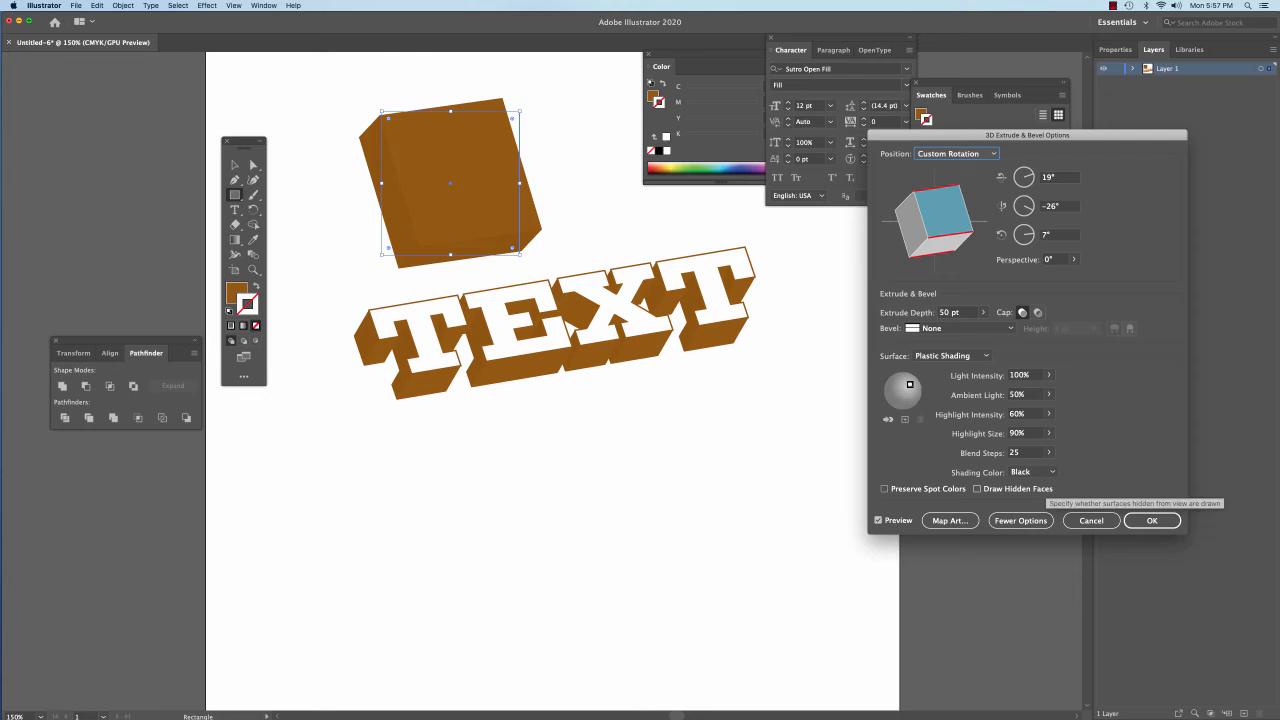
Step: Set the extrusion's shading color to a custom very dark red
{"action": "left_click", "coordinate": [1030, 472]}
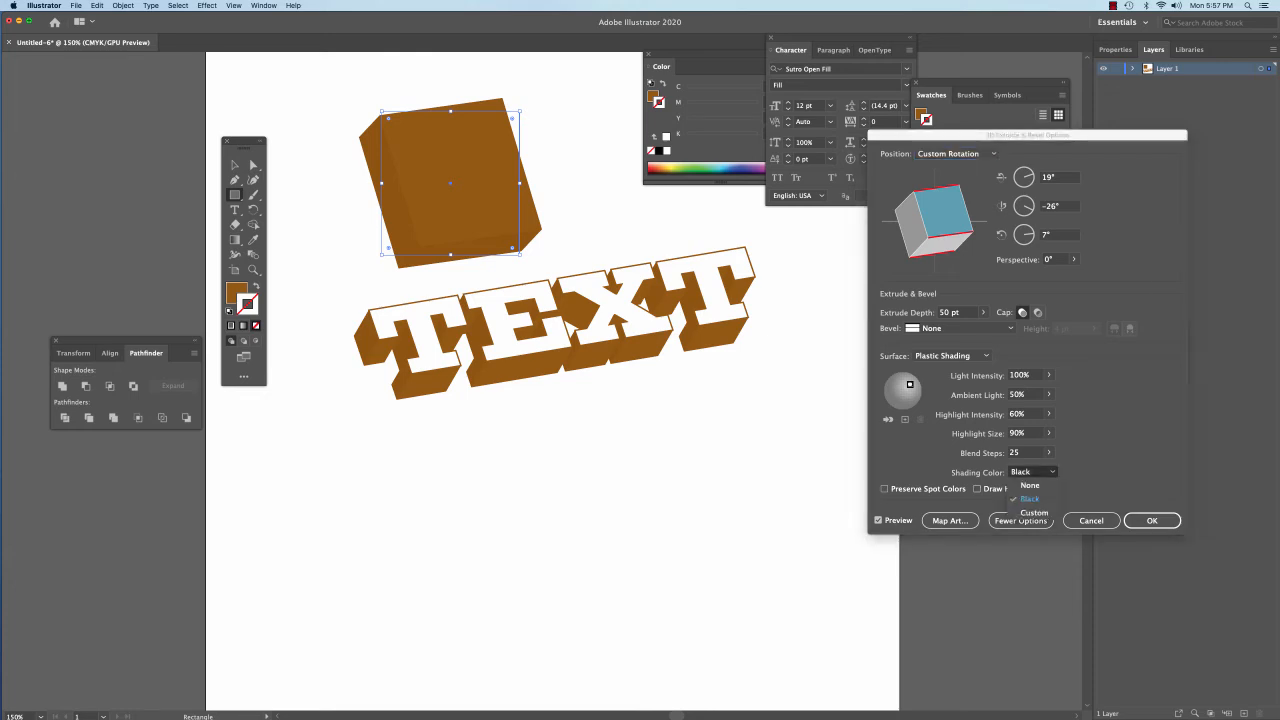
{"action": "left_click", "coordinate": [1034, 512]}
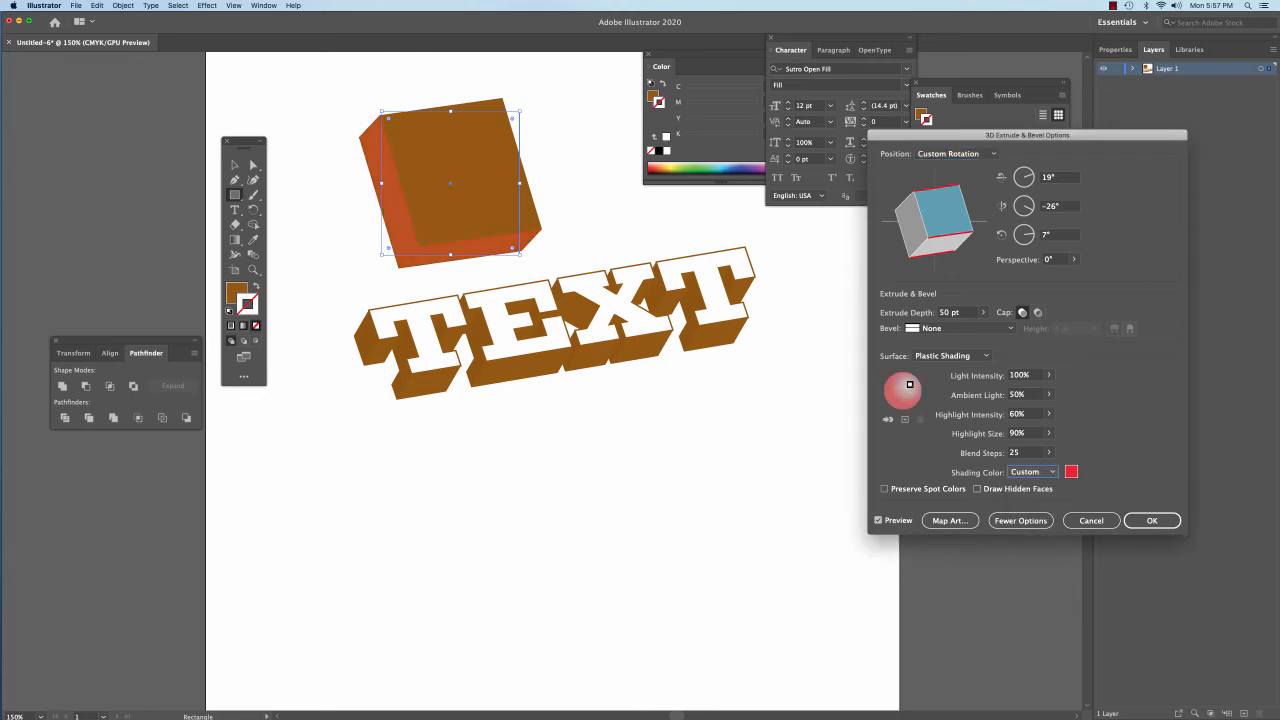
{"action": "left_click", "coordinate": [1072, 472]}
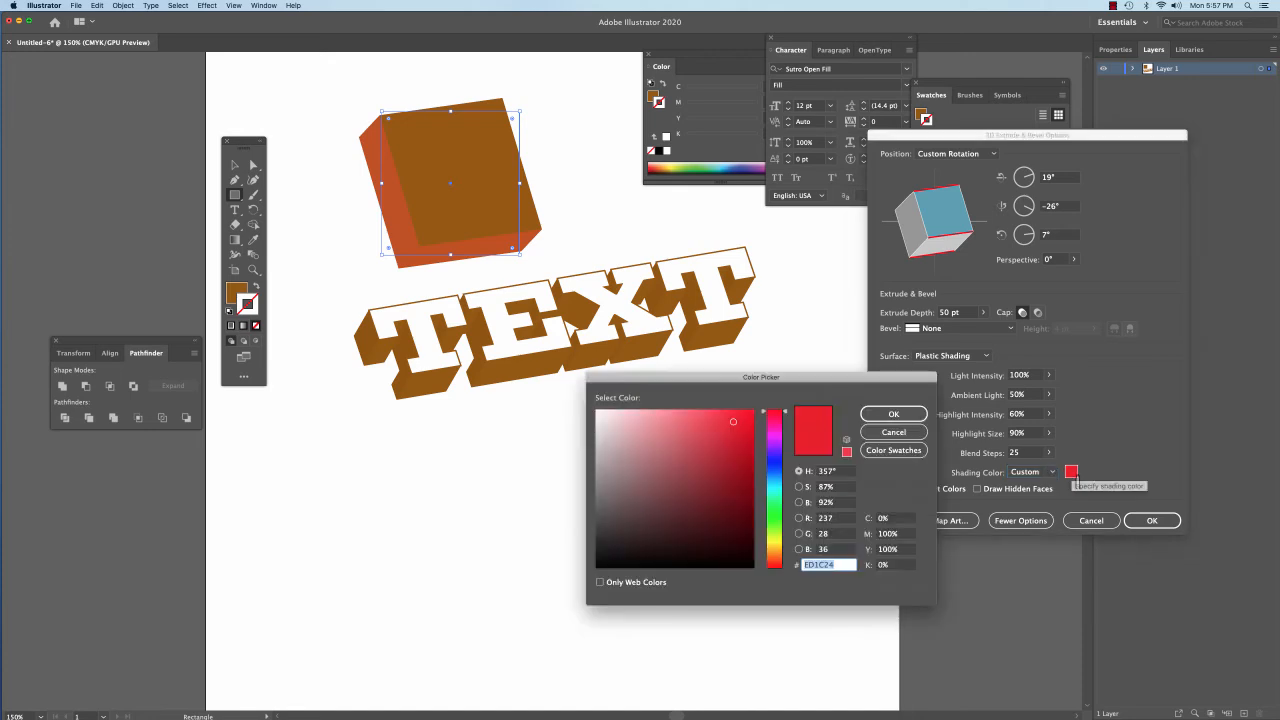
{"action": "left_click_drag", "start_coordinate": [738, 432], "coordinate": [736, 536]}
{"action": "left_click", "coordinate": [893, 414]}
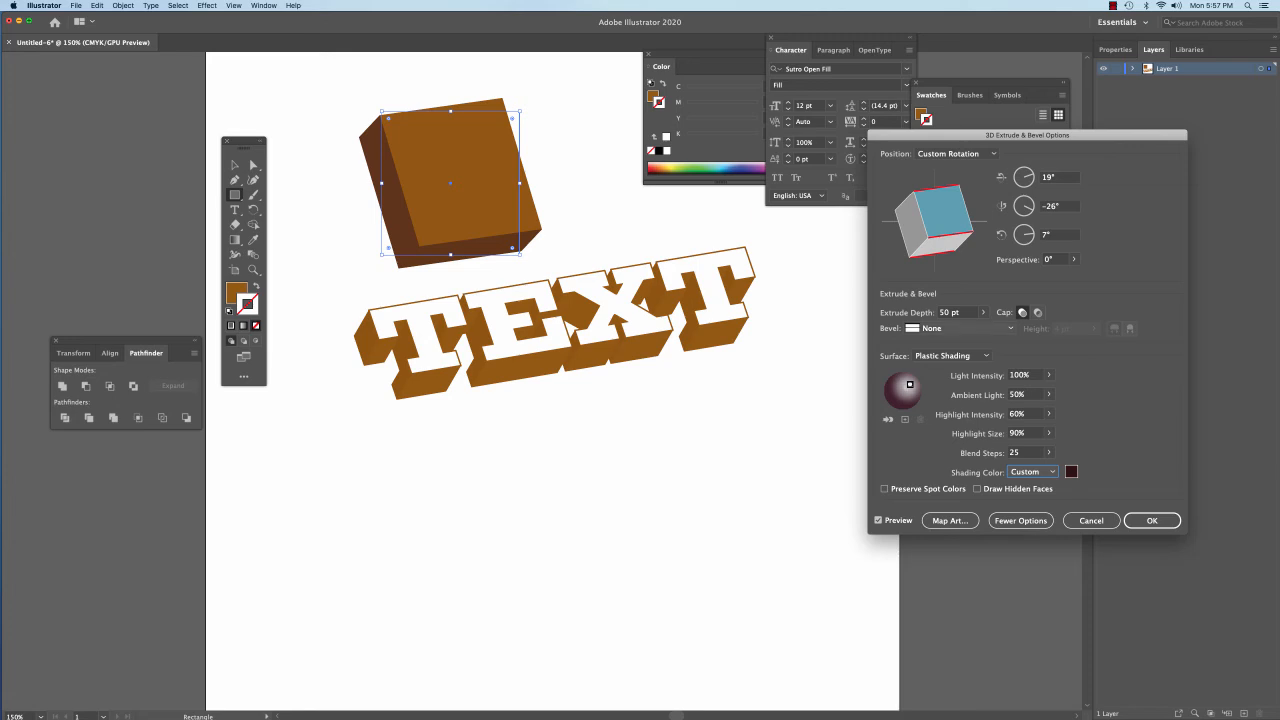
Step: Try the Classic bevel on the extruded rectangle, comparing the outward and inward bevel extents
{"action": "left_click", "coordinate": [960, 328]}
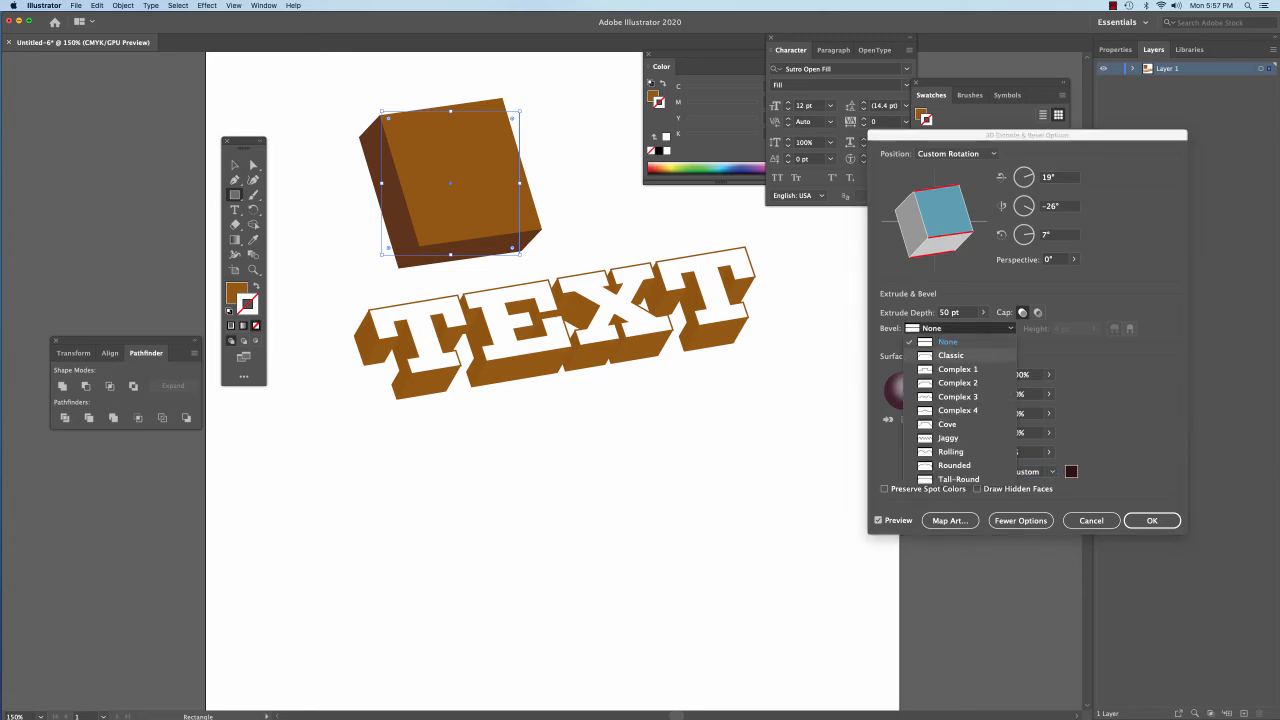
{"action": "left_click", "coordinate": [951, 355]}
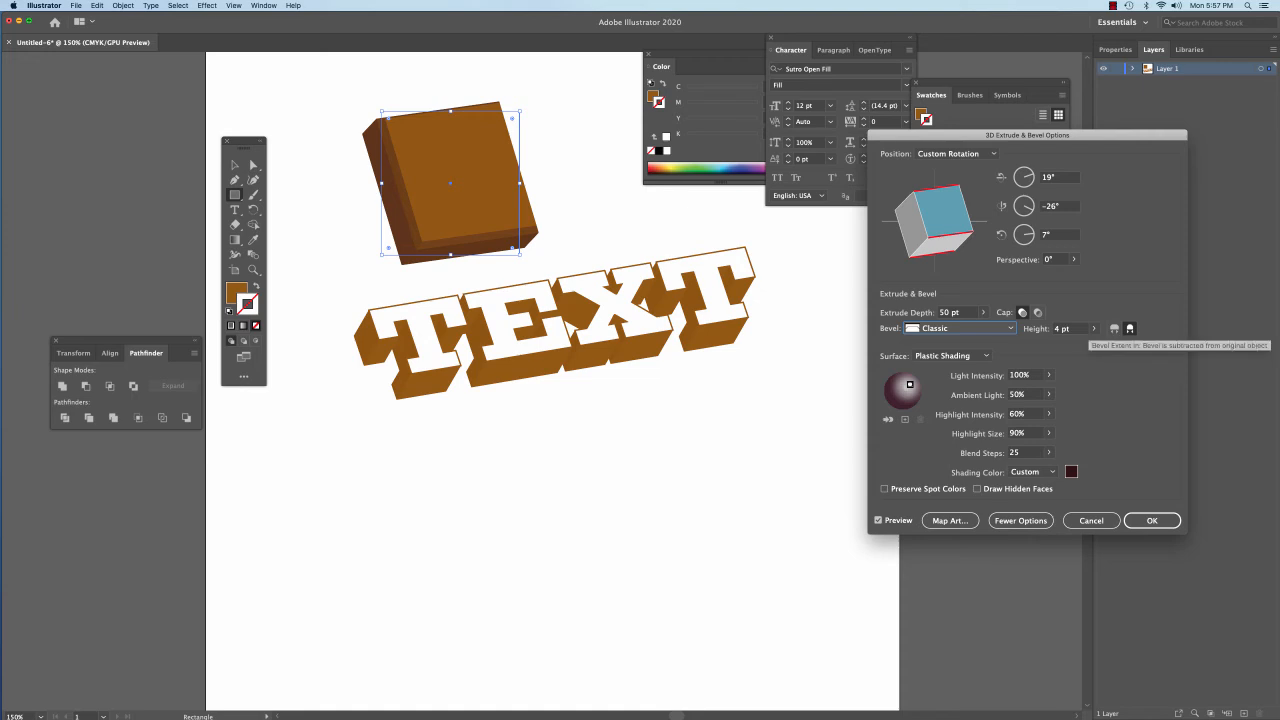
{"action": "left_click", "coordinate": [1115, 328]}
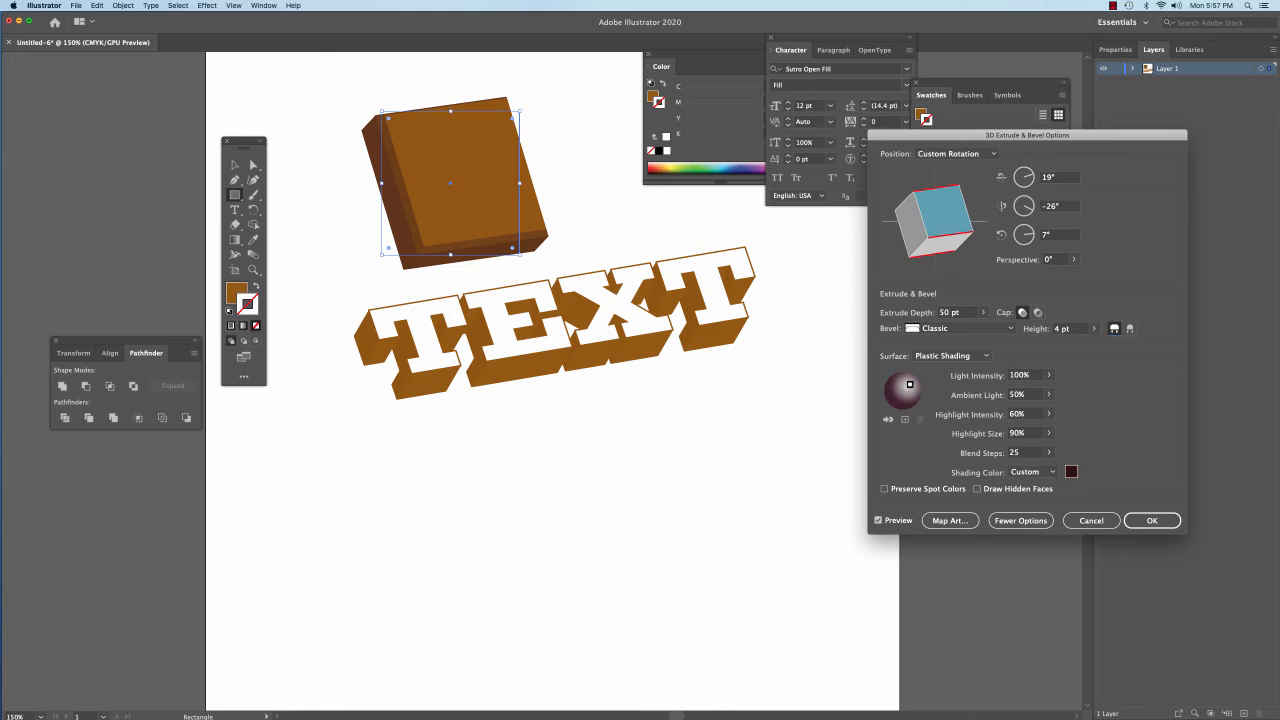
{"action": "left_click", "coordinate": [1130, 328]}
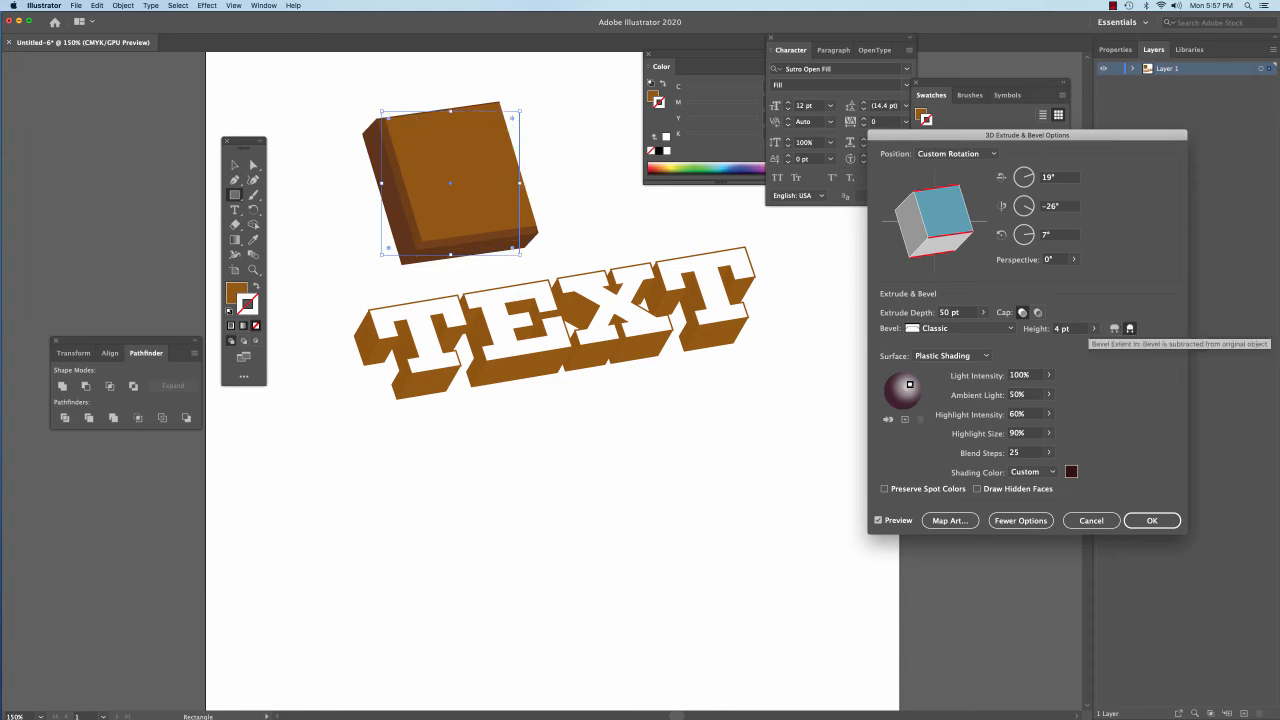
Step: Try the Complex 2 and Rolling bevels on the extruded rectangle
{"action": "left_click", "coordinate": [960, 328]}
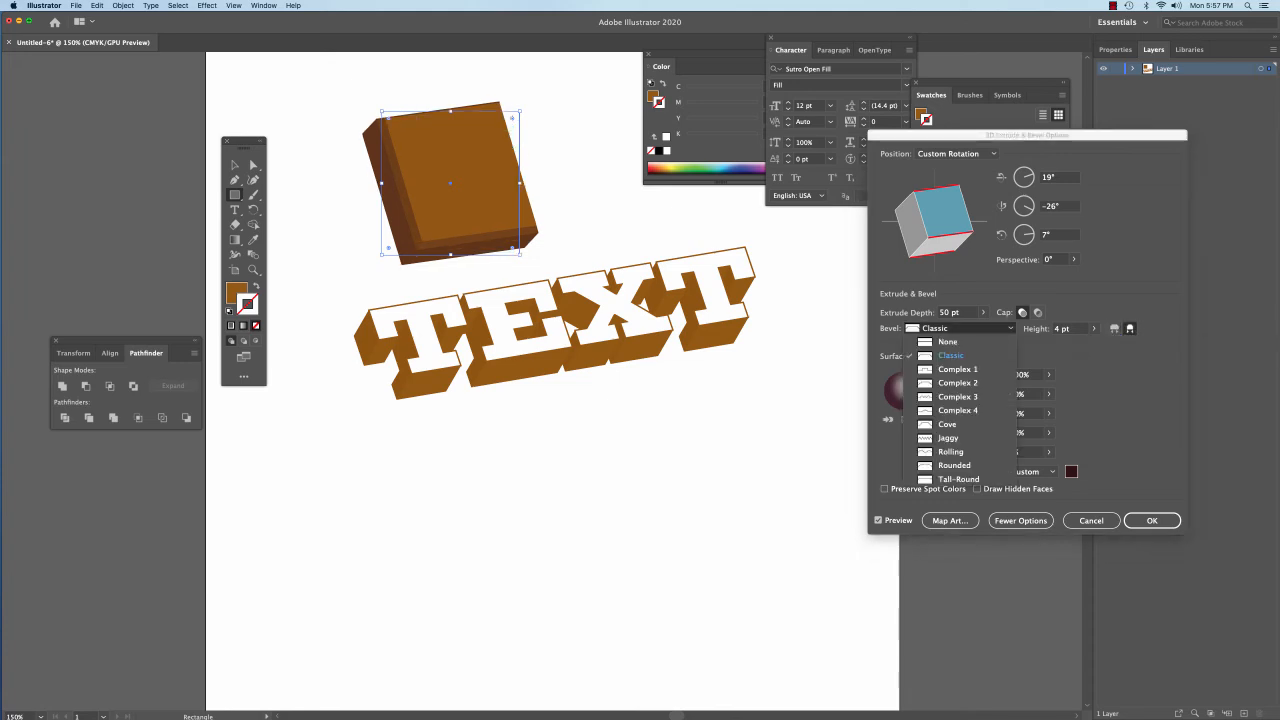
{"action": "left_click", "coordinate": [957, 383]}
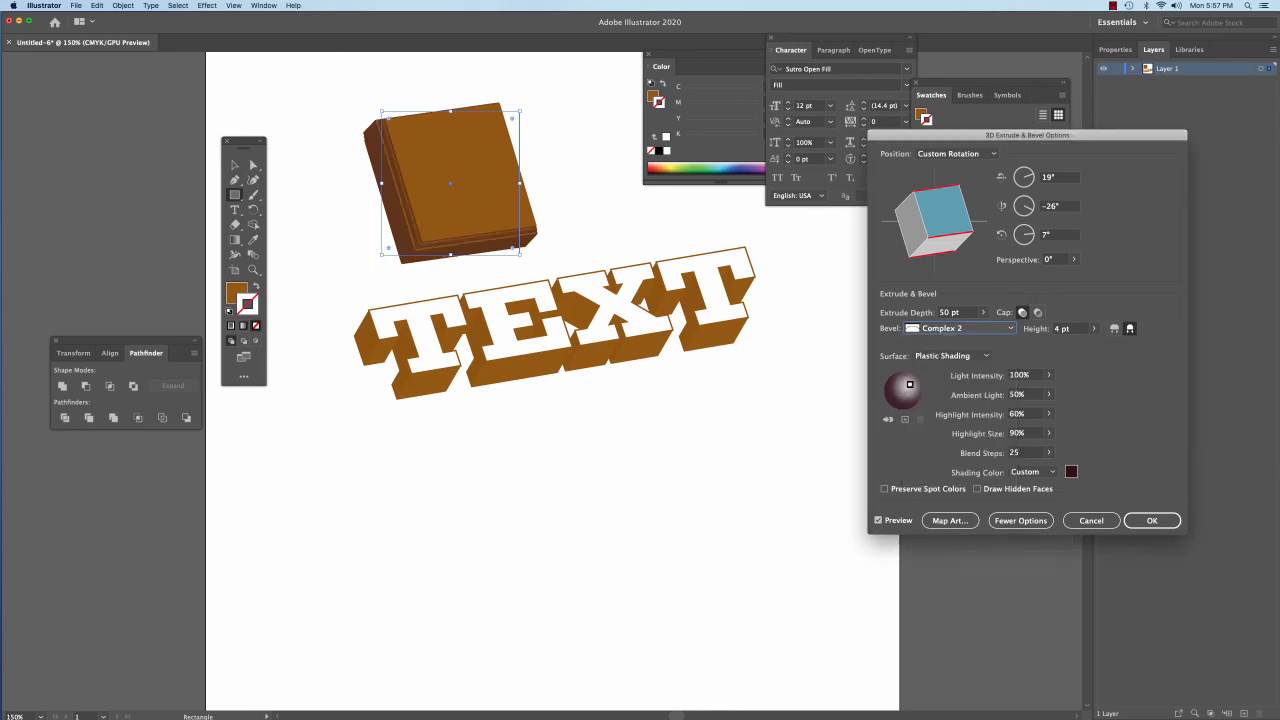
{"action": "left_click", "coordinate": [960, 328]}
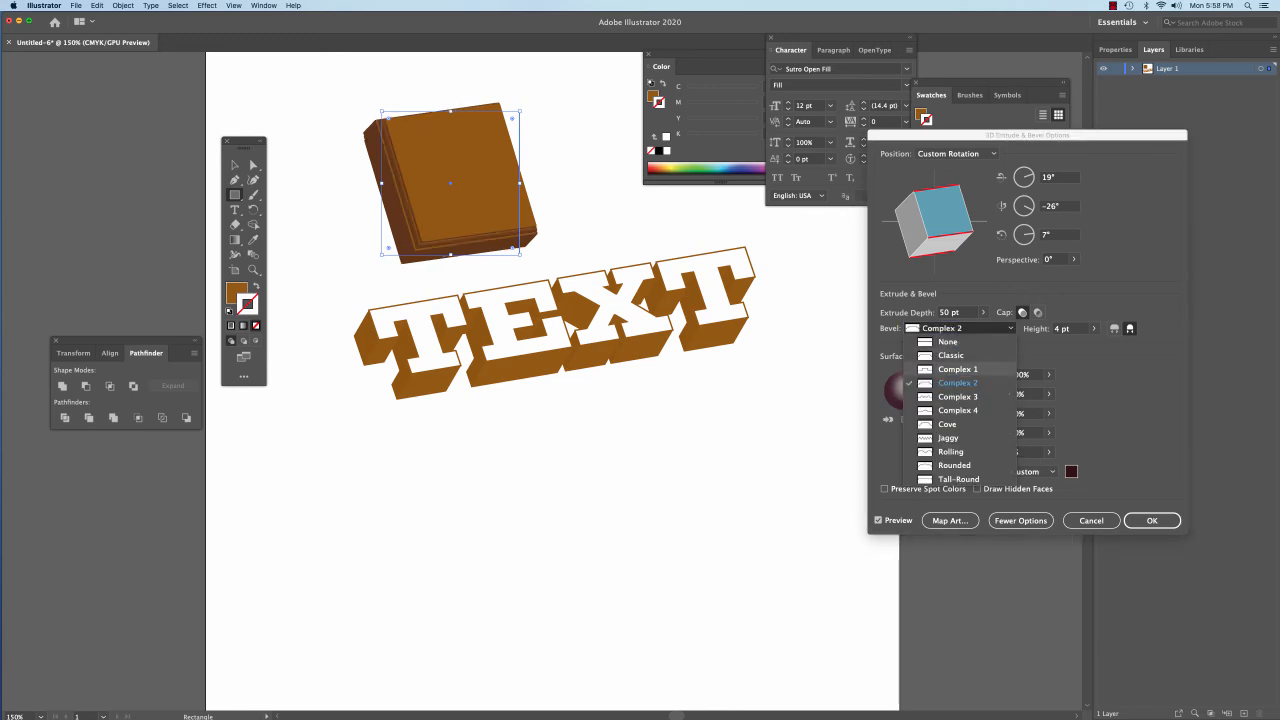
{"action": "left_click", "coordinate": [958, 452]}
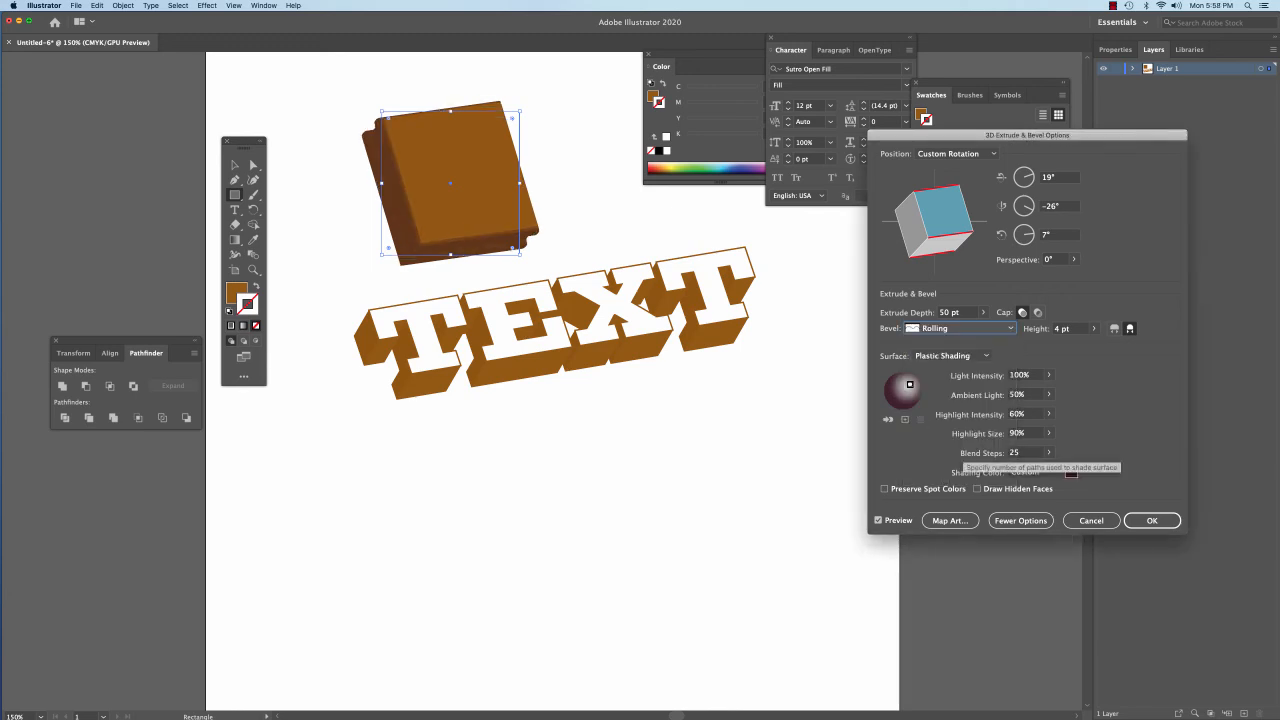
Step: Set the extruded rectangle's bevel to Rounded and apply the 3D effect
{"action": "left_click", "coordinate": [960, 328]}
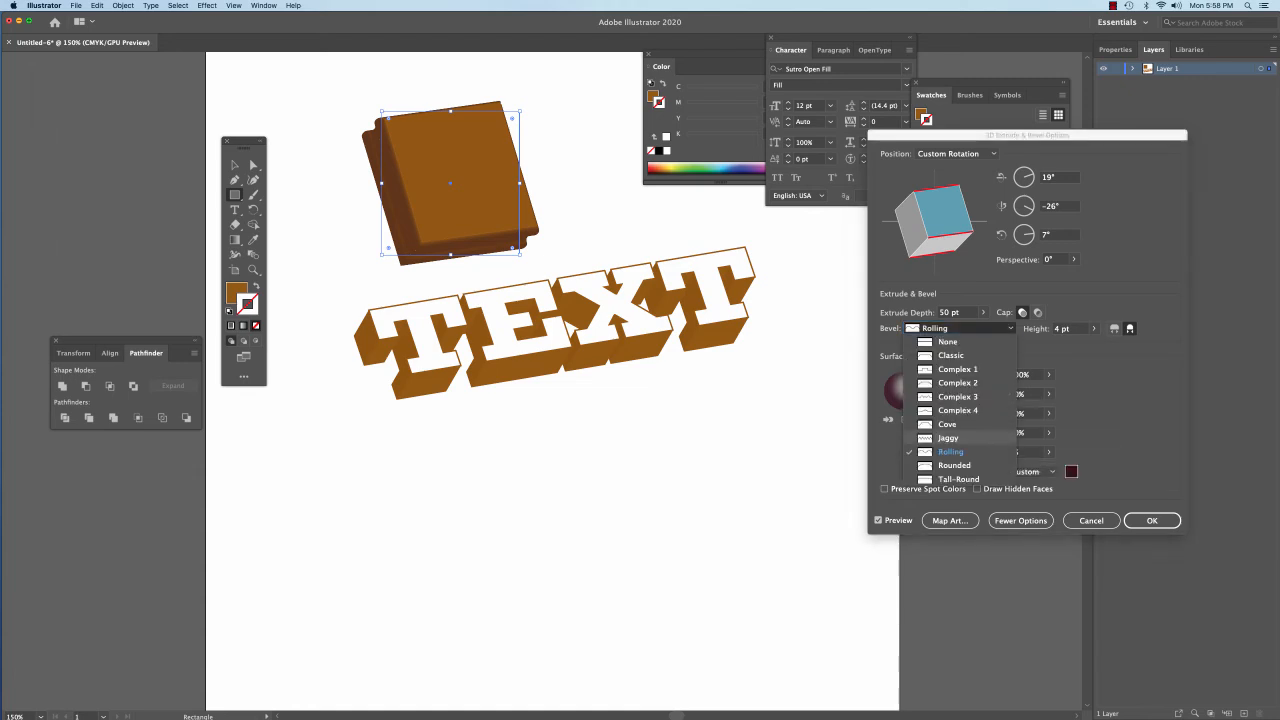
{"action": "left_click", "coordinate": [954, 465]}
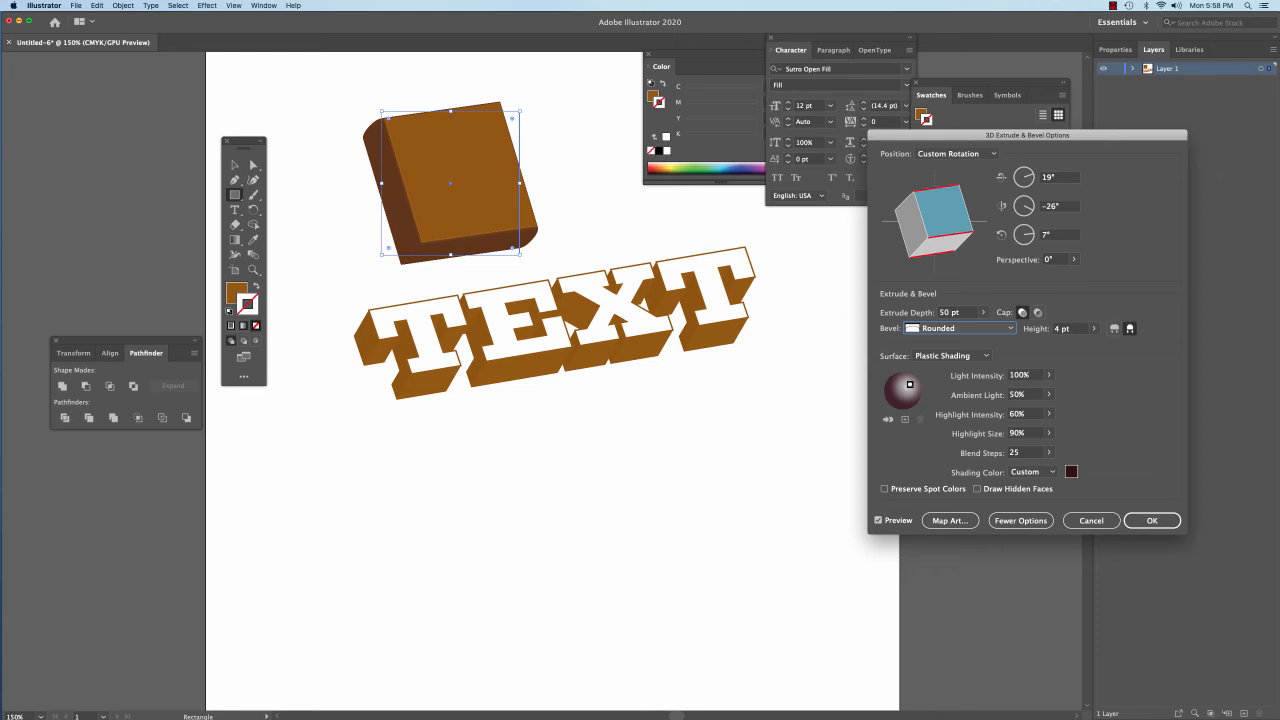
{"action": "left_click", "coordinate": [1152, 520]}
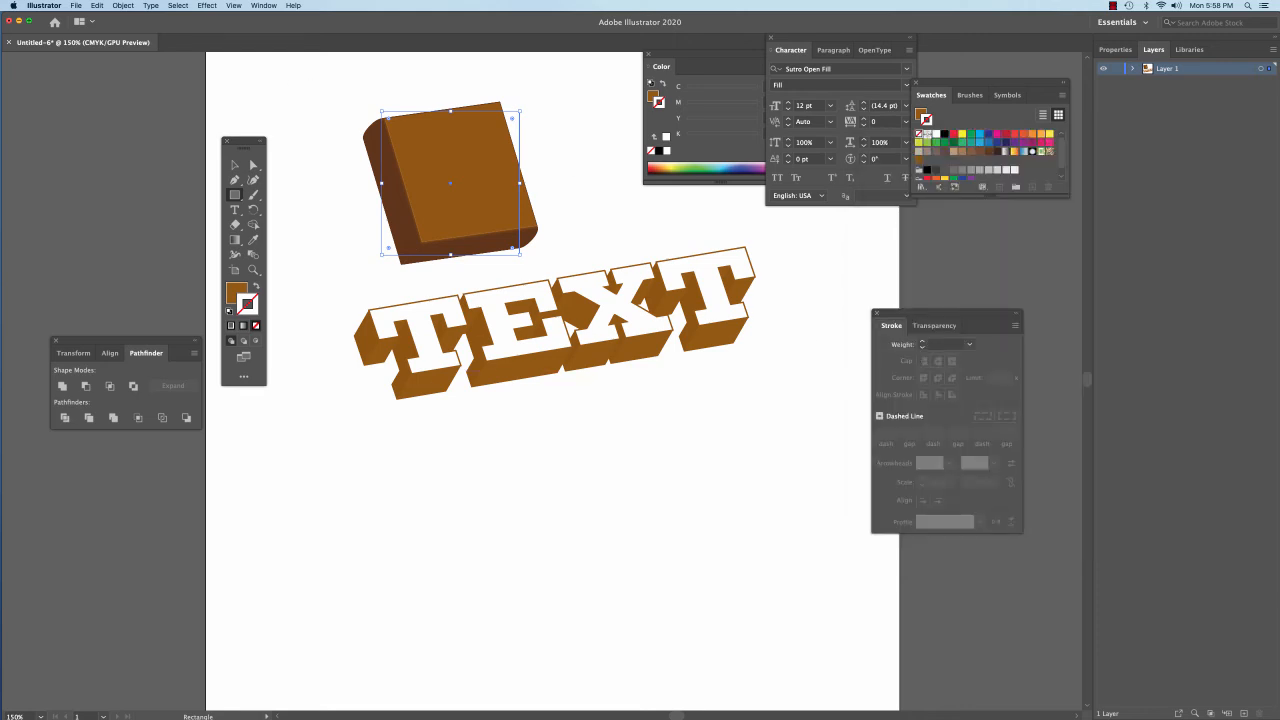
Step: Expand the appearance of the extruded rectangle into editable shapes and switch to the Selection tool
{"action": "left_click", "coordinate": [123, 5]}
{"action": "left_click", "coordinate": [150, 124]}
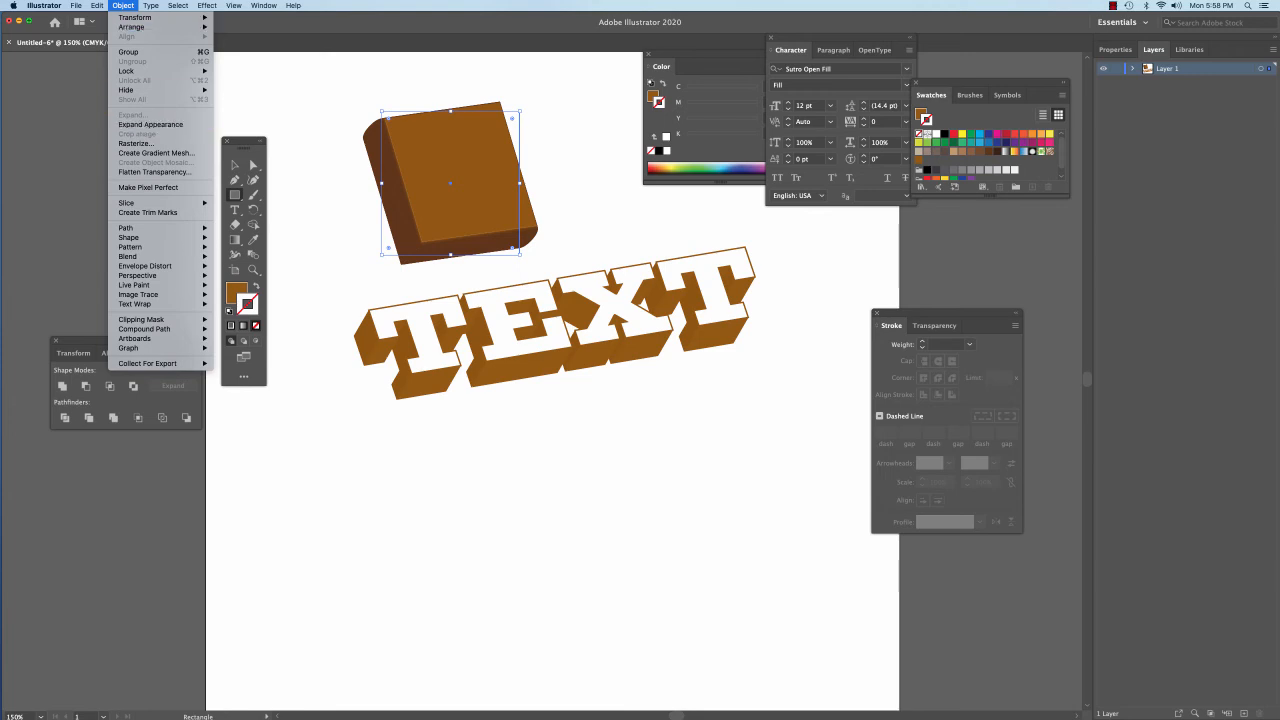
{"action": "key", "text": "v"}
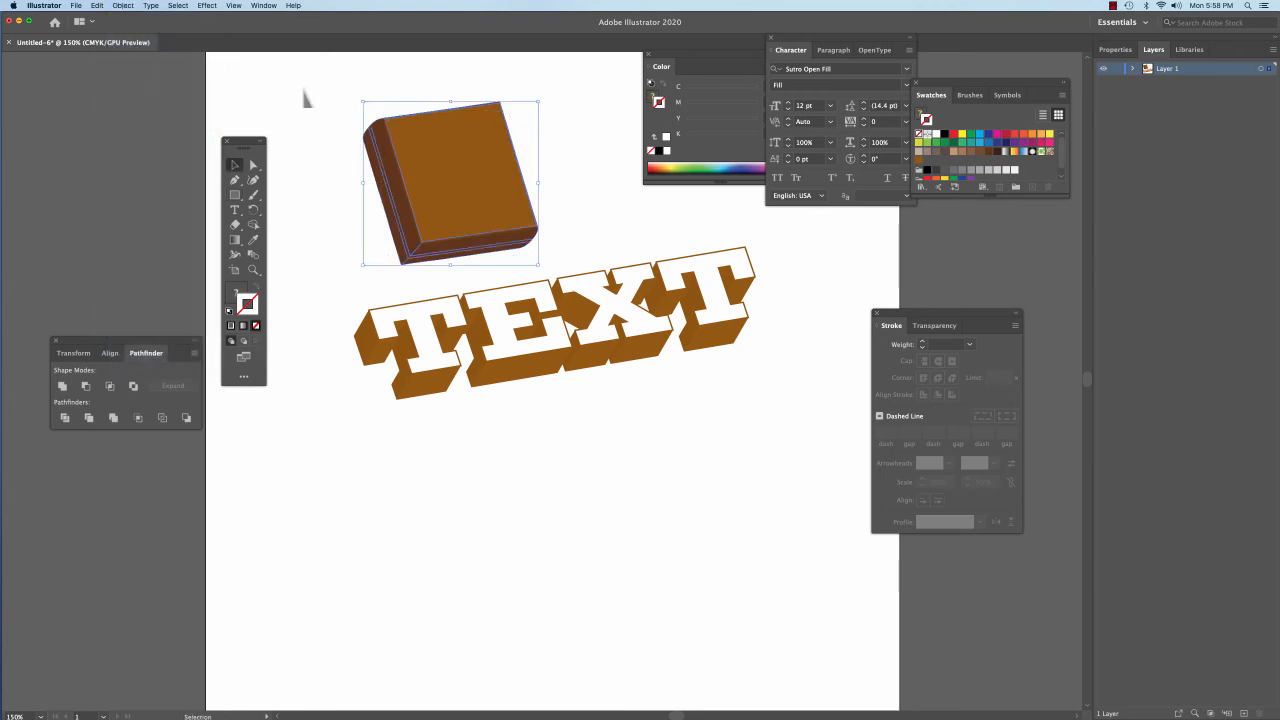
Step: Try the 3D Revolve effect on the expanded brown block with its position set to Left, and leave the block deselected
{"action": "left_click", "coordinate": [297, 100]}
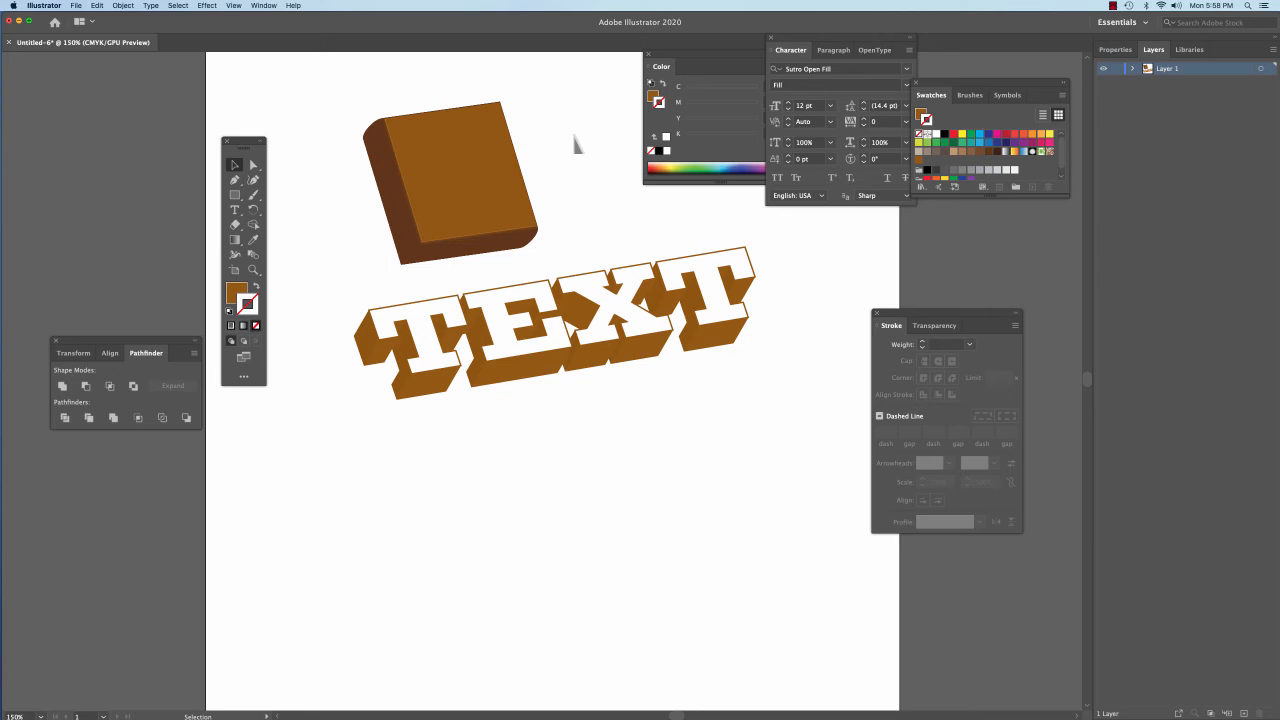
{"action": "left_click_drag", "start_coordinate": [357, 106], "coordinate": [557, 245]}
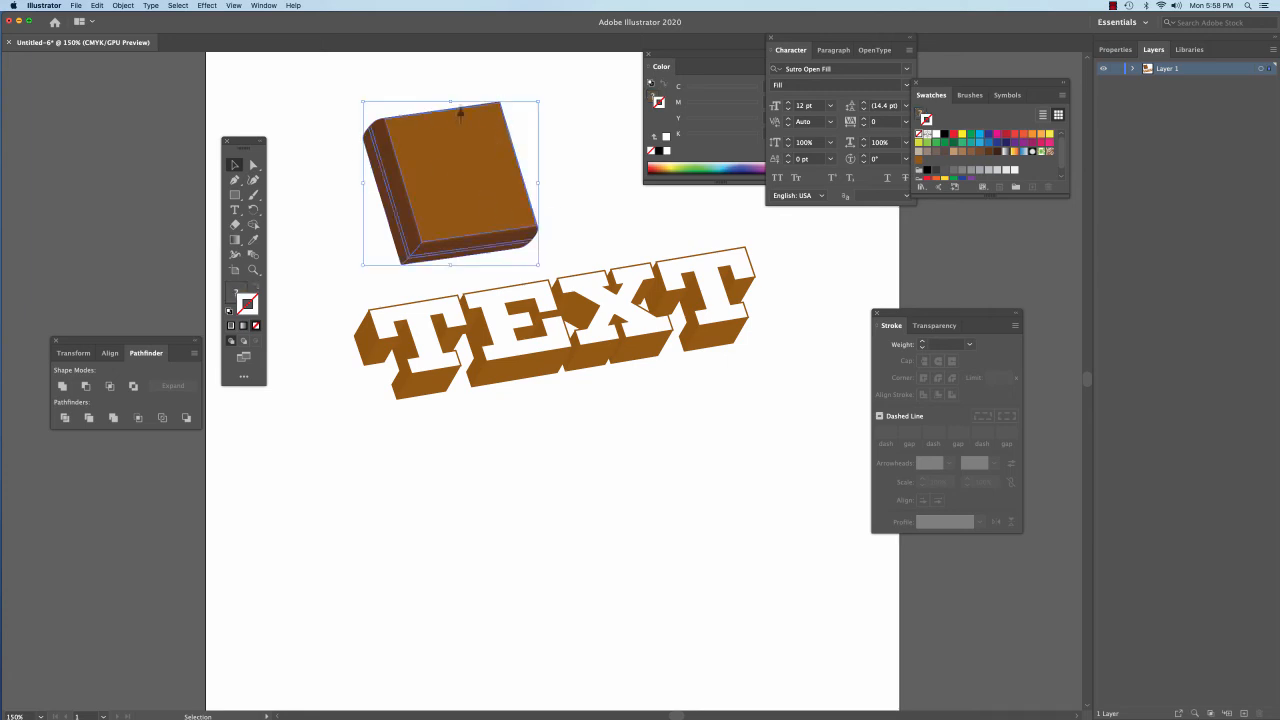
{"action": "left_click", "coordinate": [207, 5]}
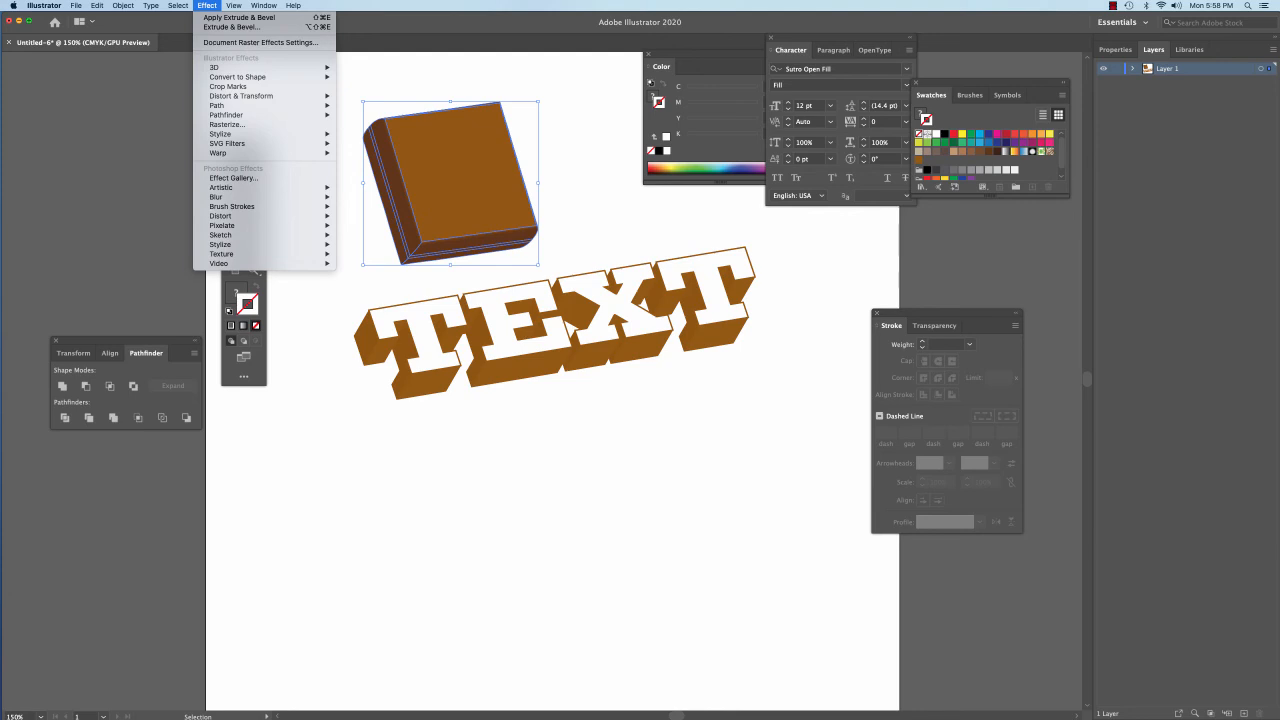
{"action": "mouse_move", "coordinate": [300, 67]}
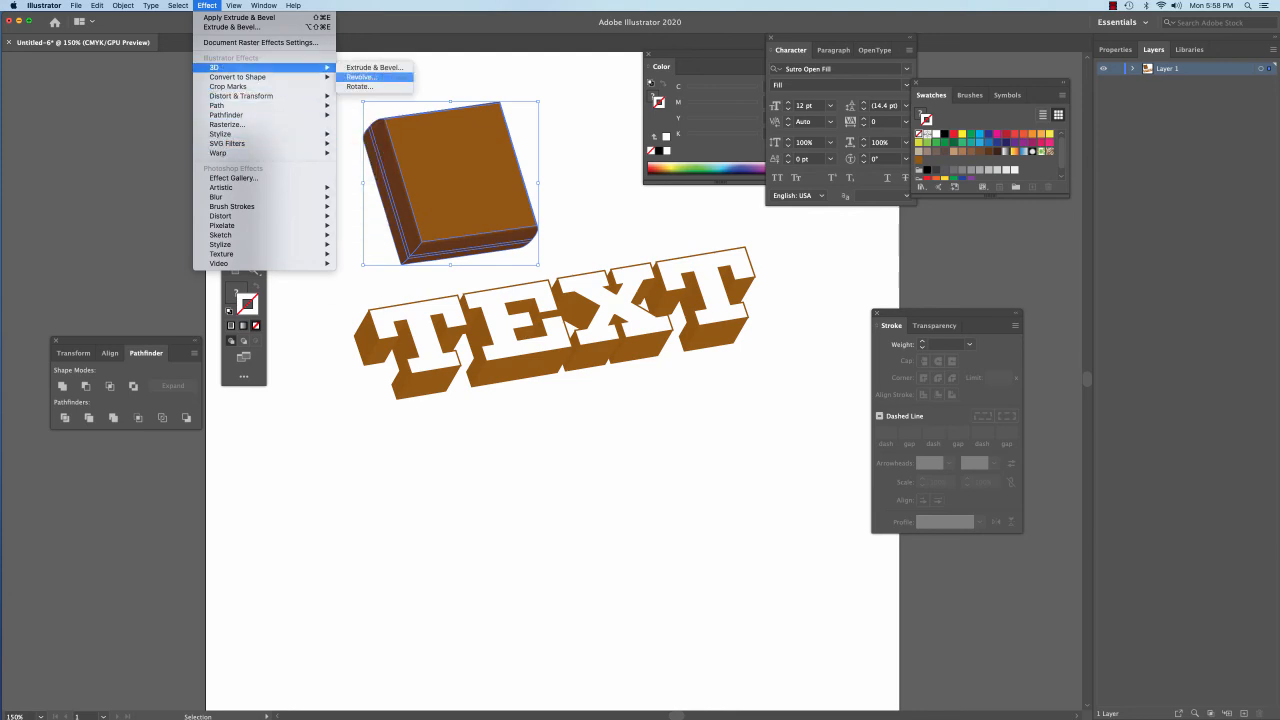
{"action": "left_click", "coordinate": [362, 77]}
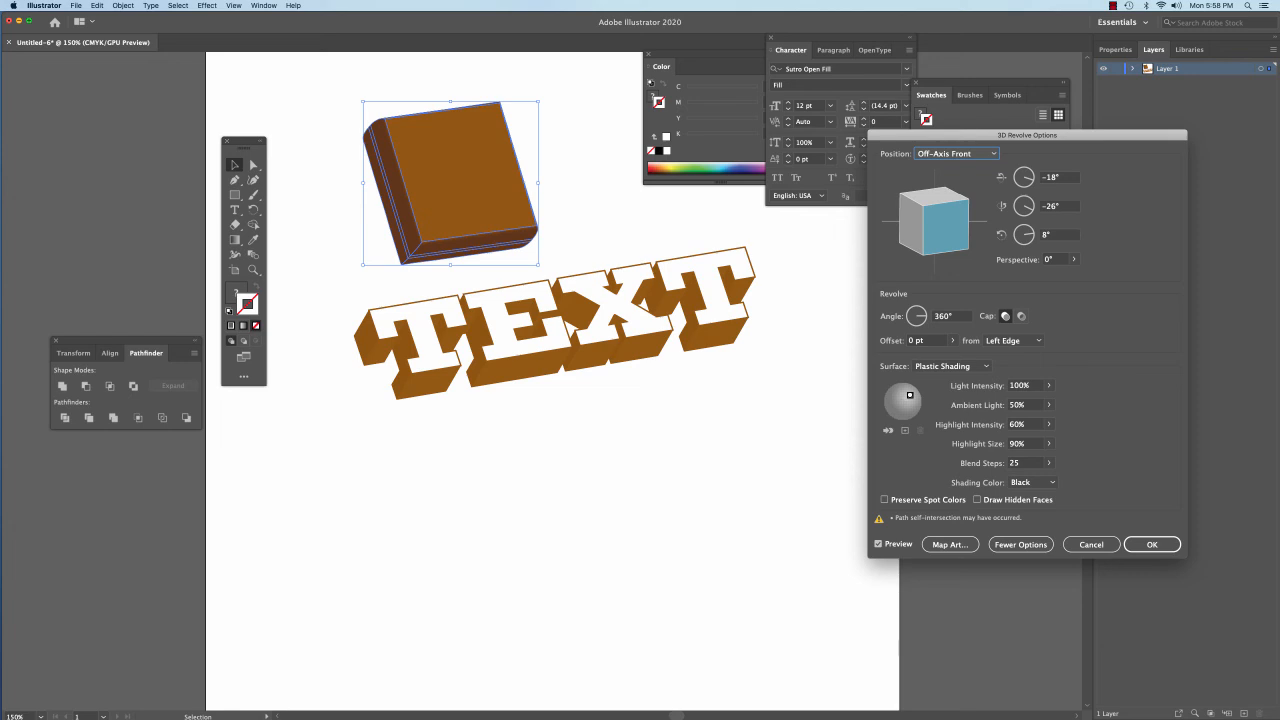
{"action": "left_click", "coordinate": [956, 153]}
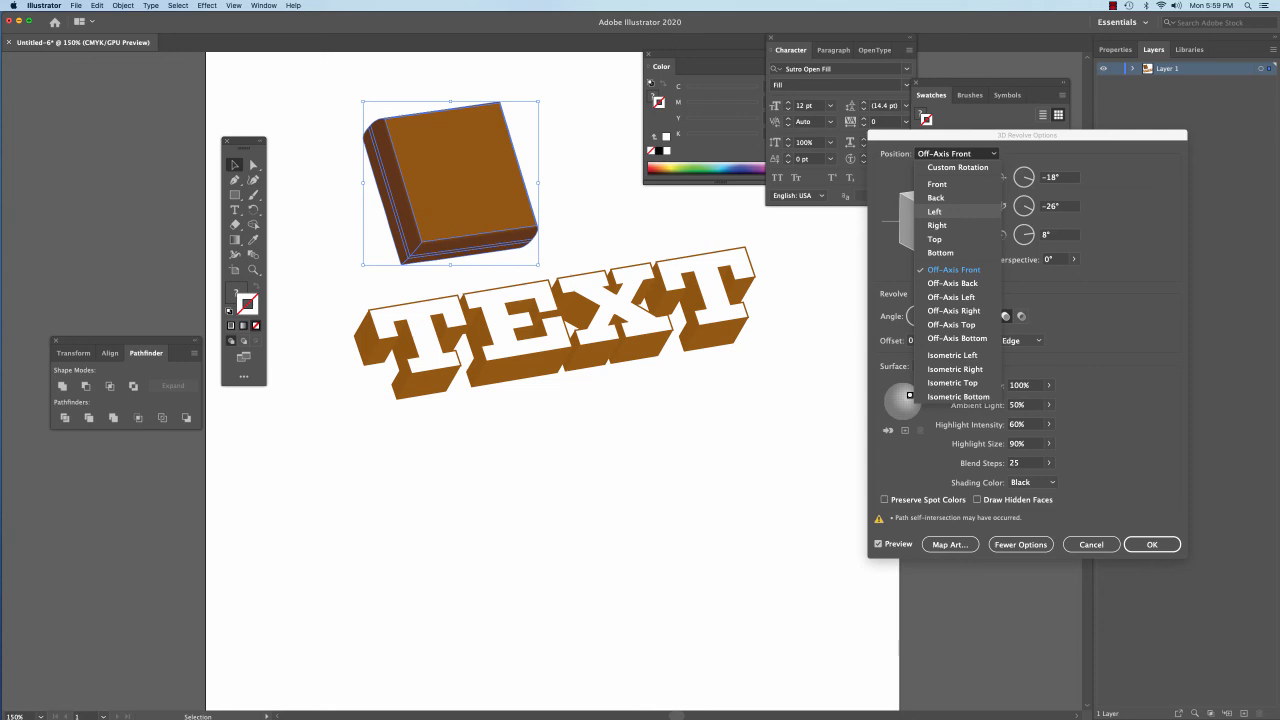
{"action": "left_click", "coordinate": [940, 211]}
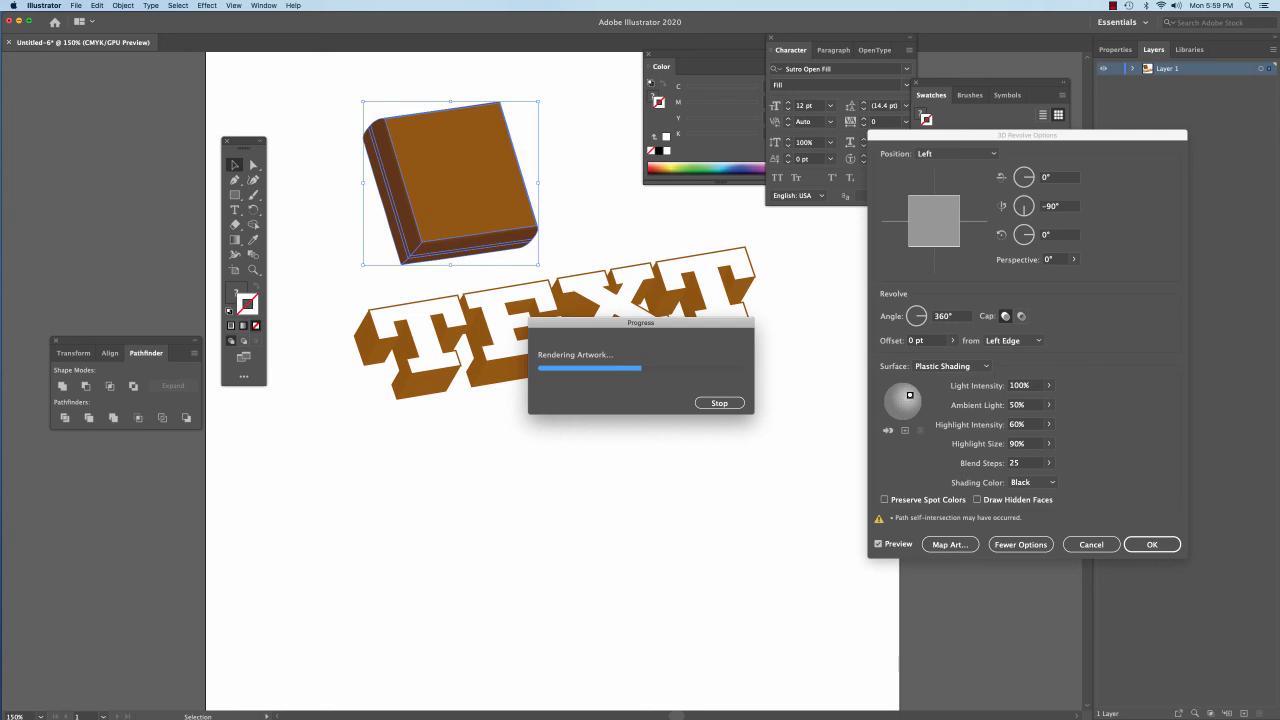
{"action": "key", "text": "Escape"}
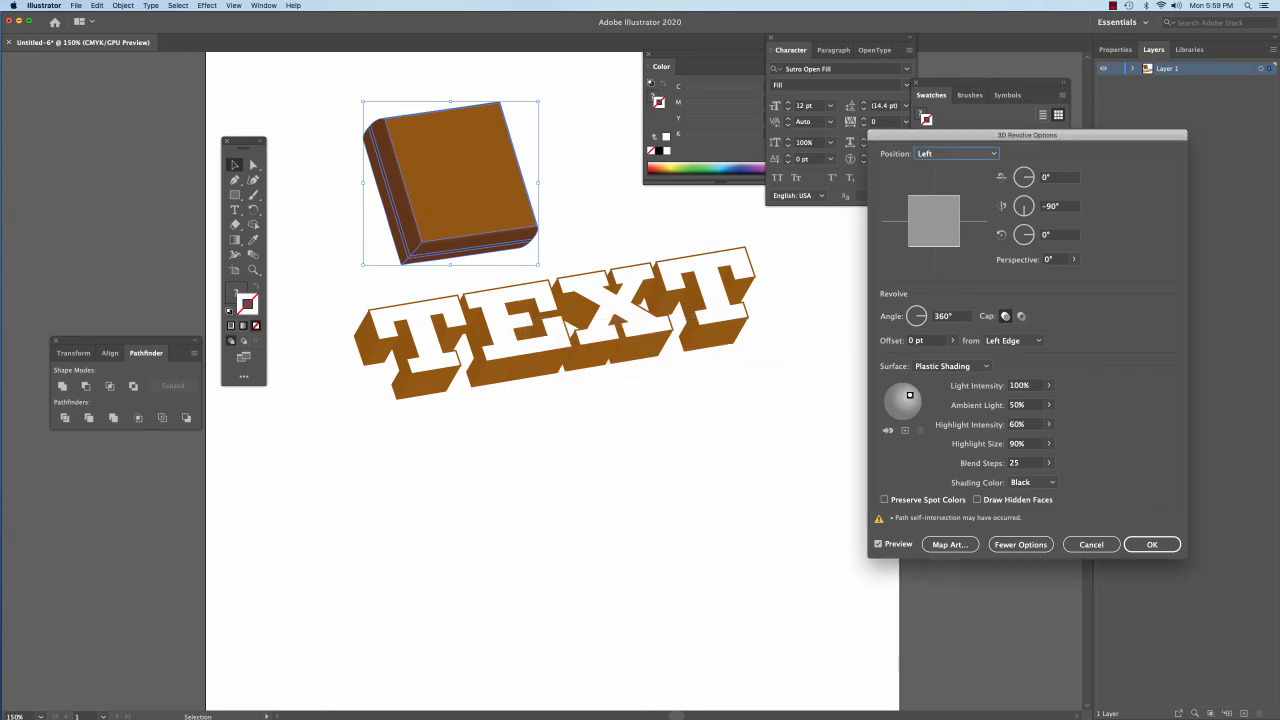
{"action": "left_click", "coordinate": [1152, 544]}
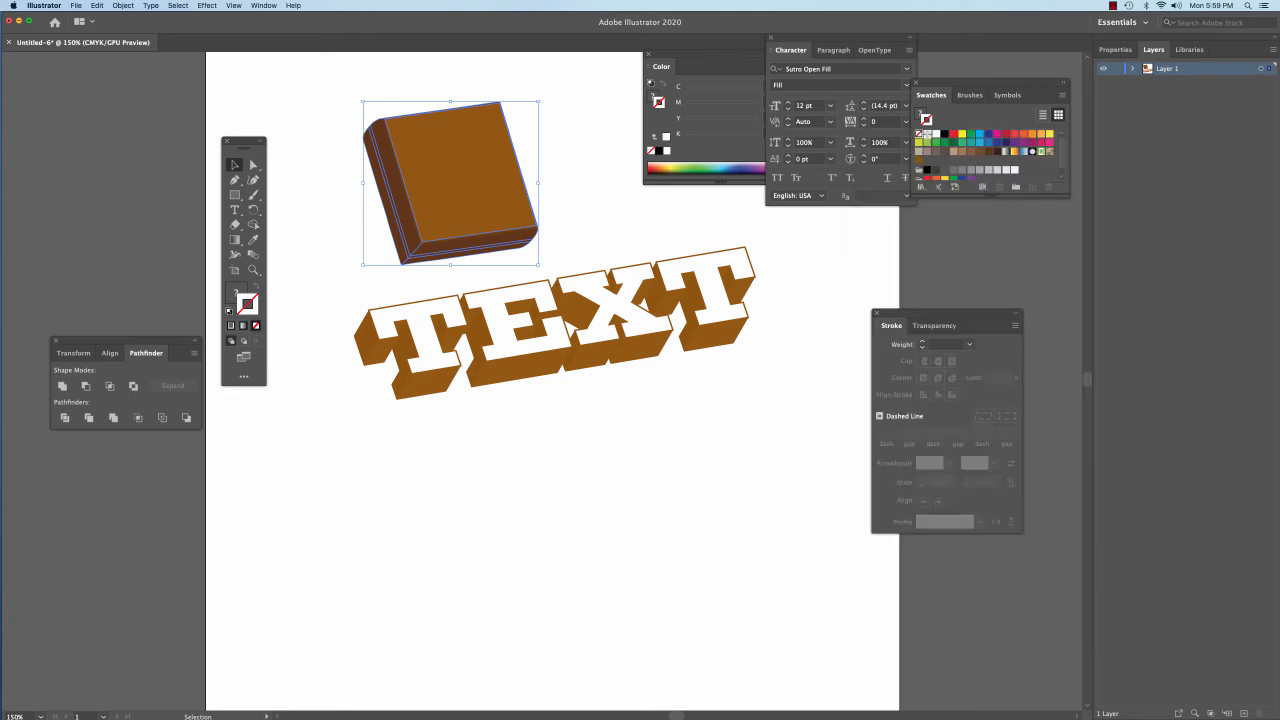
{"action": "left_click", "coordinate": [746, 460]}
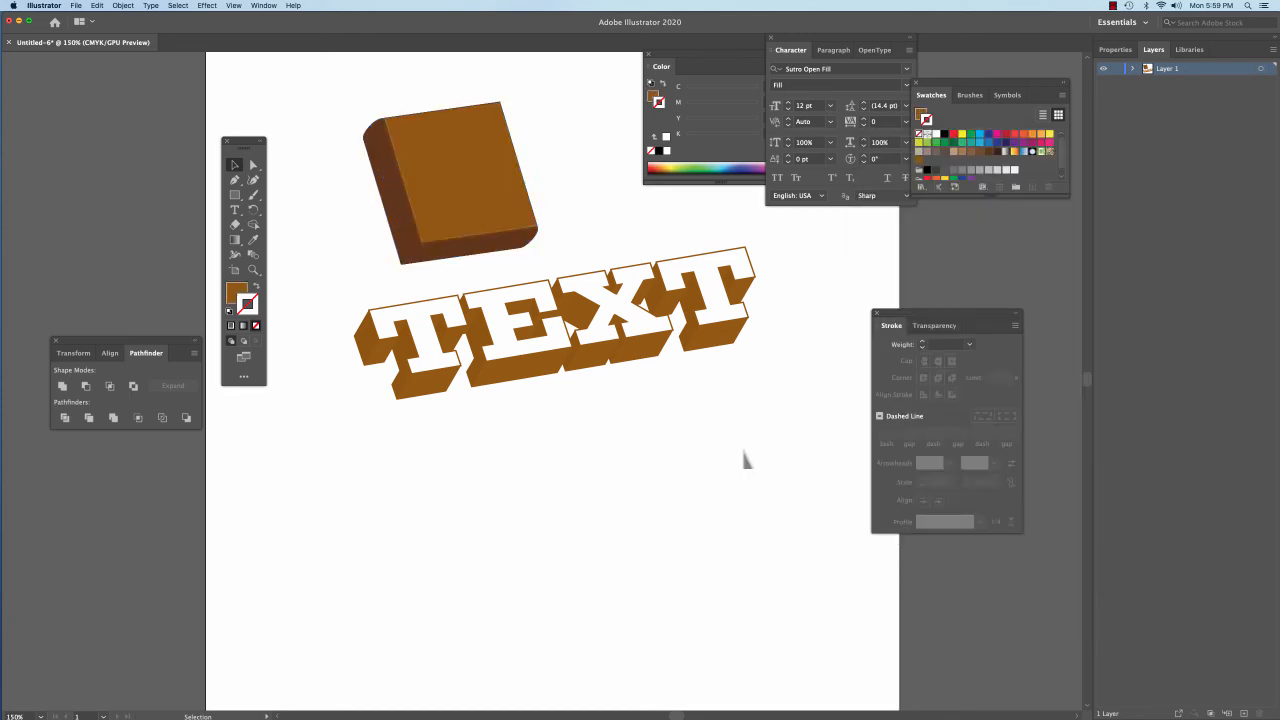